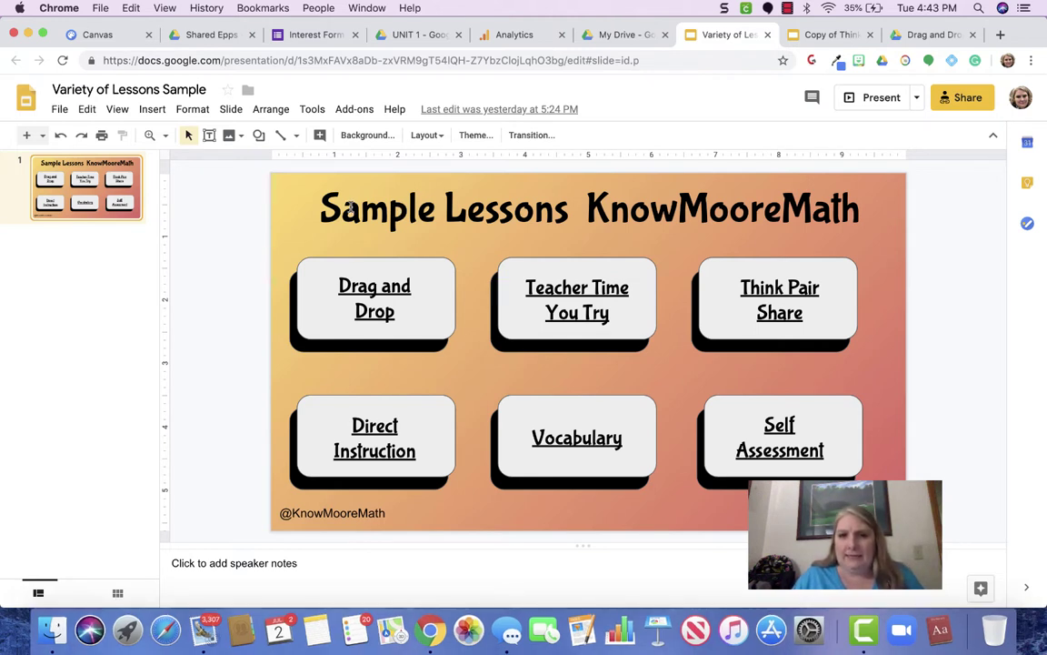
# Close the Drag and Drop copy page and show the Teacher Time box's Google Form link
pyautogui.click(372, 289)
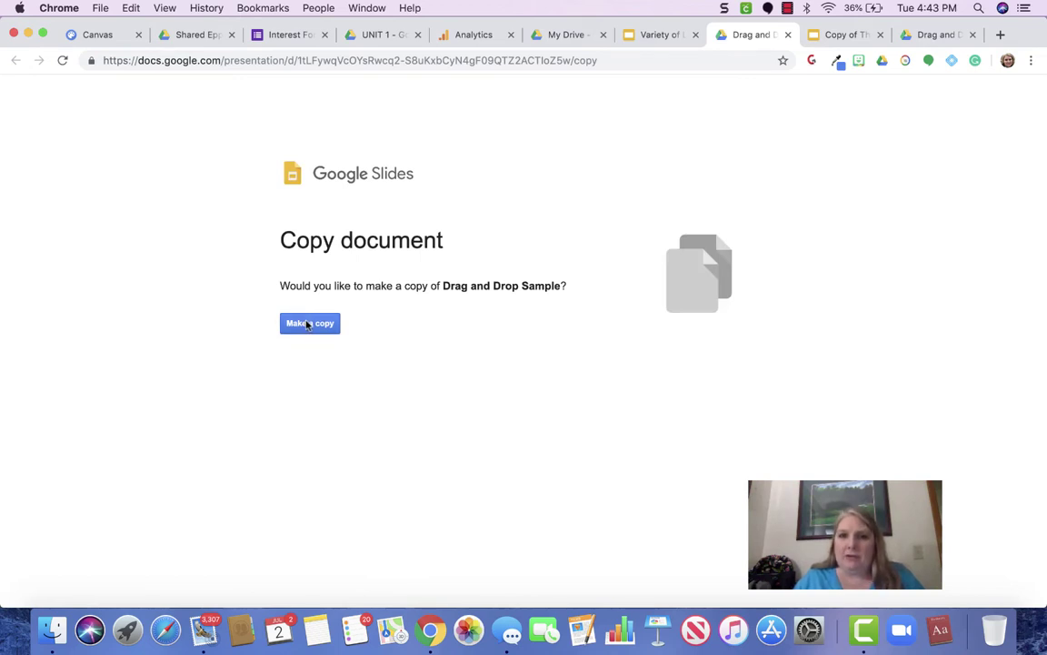
pyautogui.click(789, 37)
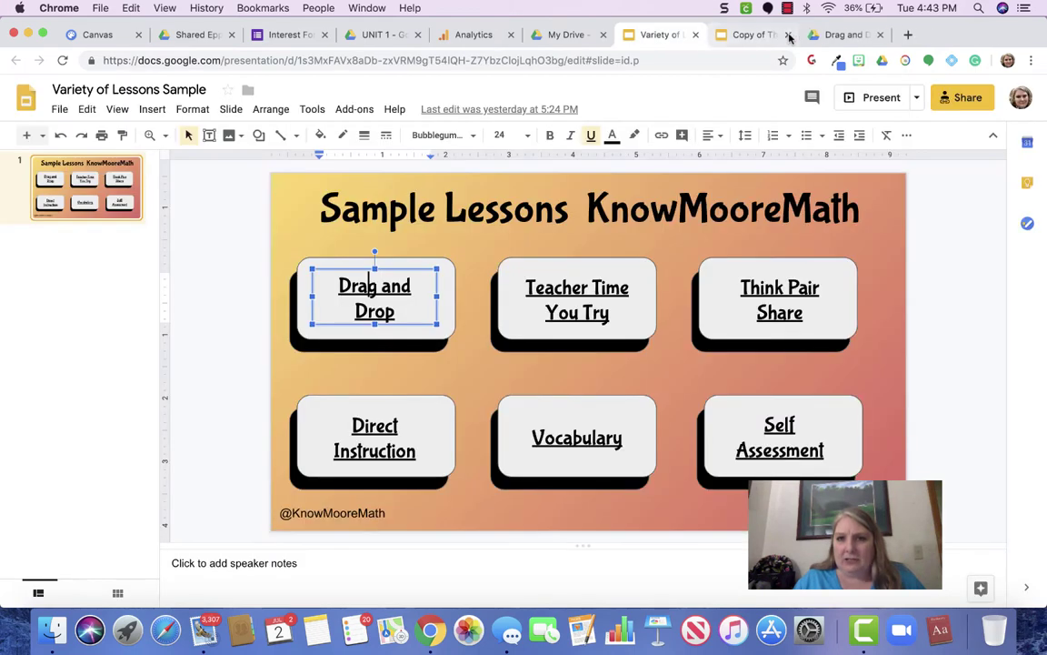
pyautogui.click(572, 284)
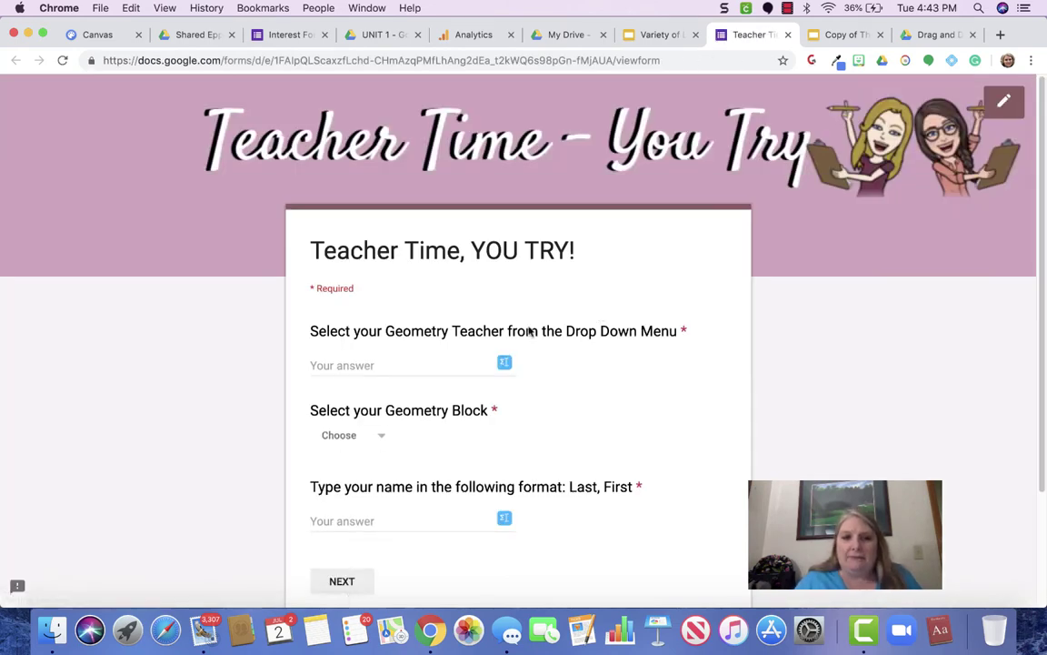
# Enter the teacher's name, choose 1st Block, and enter the student's name on the form
pyautogui.click(368, 367)
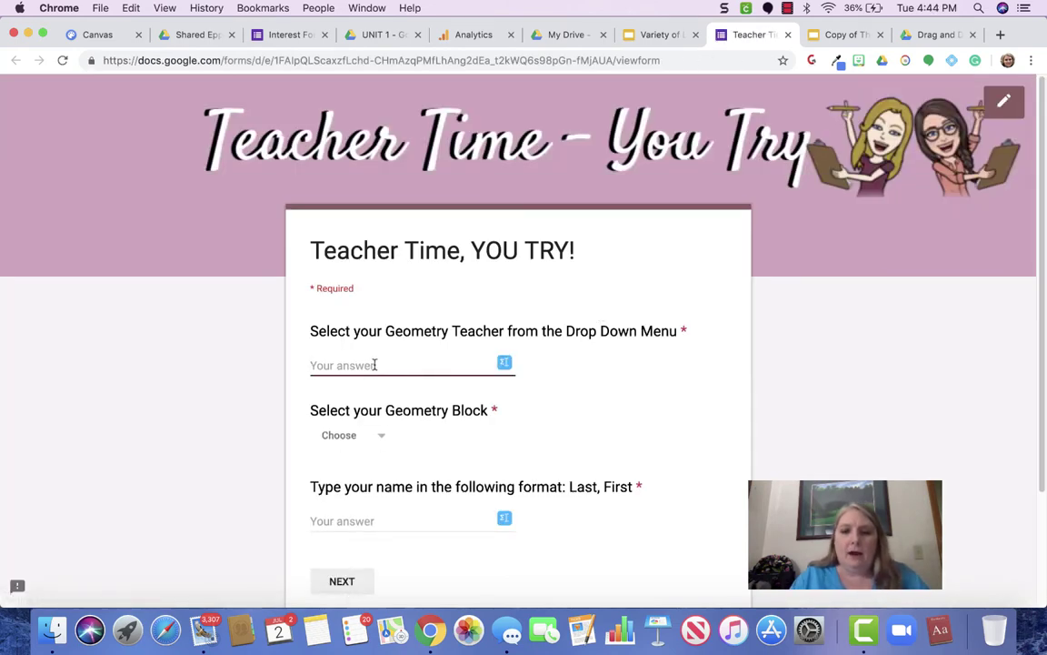
pyautogui.write('Moore')
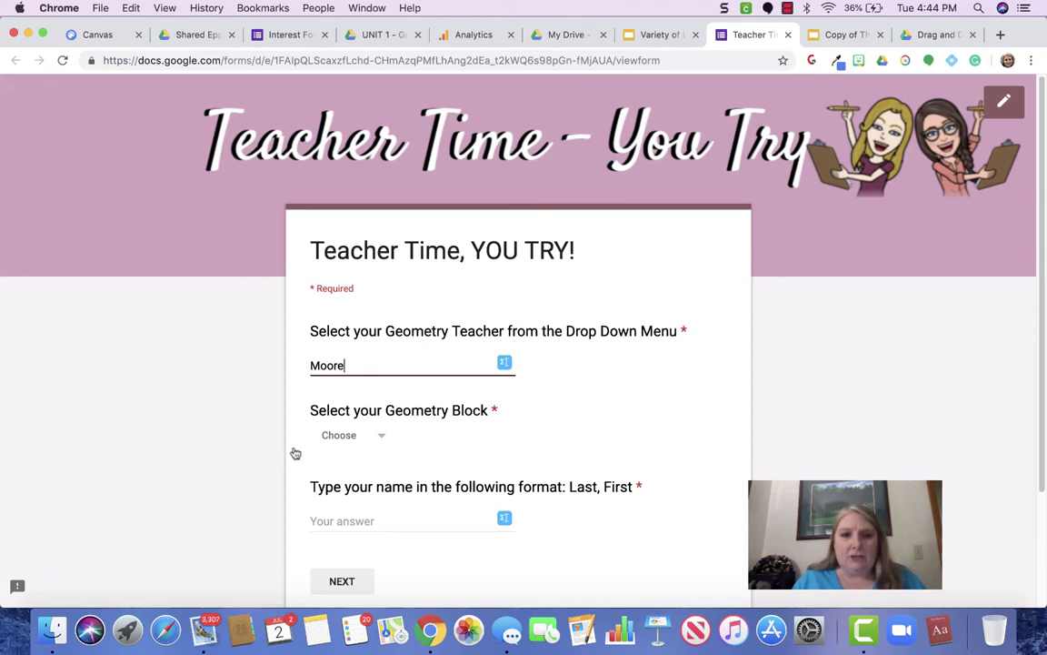
pyautogui.click(345, 435)
pyautogui.click(344, 471)
pyautogui.click(343, 525)
pyautogui.write('Lynda')
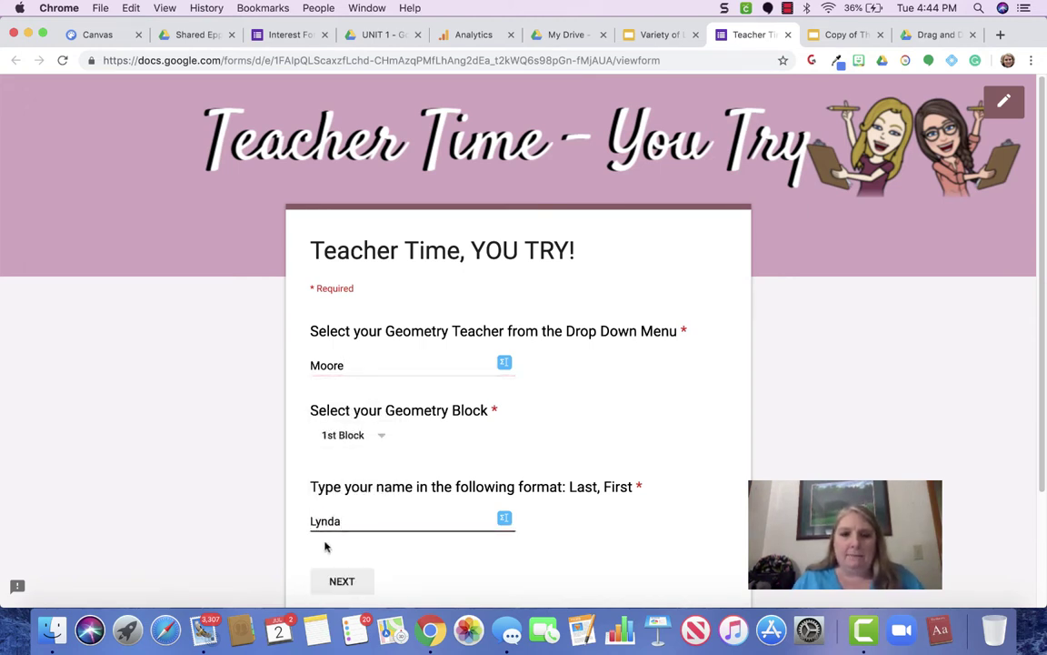
# Advance to Question 1 and mark answer D
pyautogui.click(342, 580)
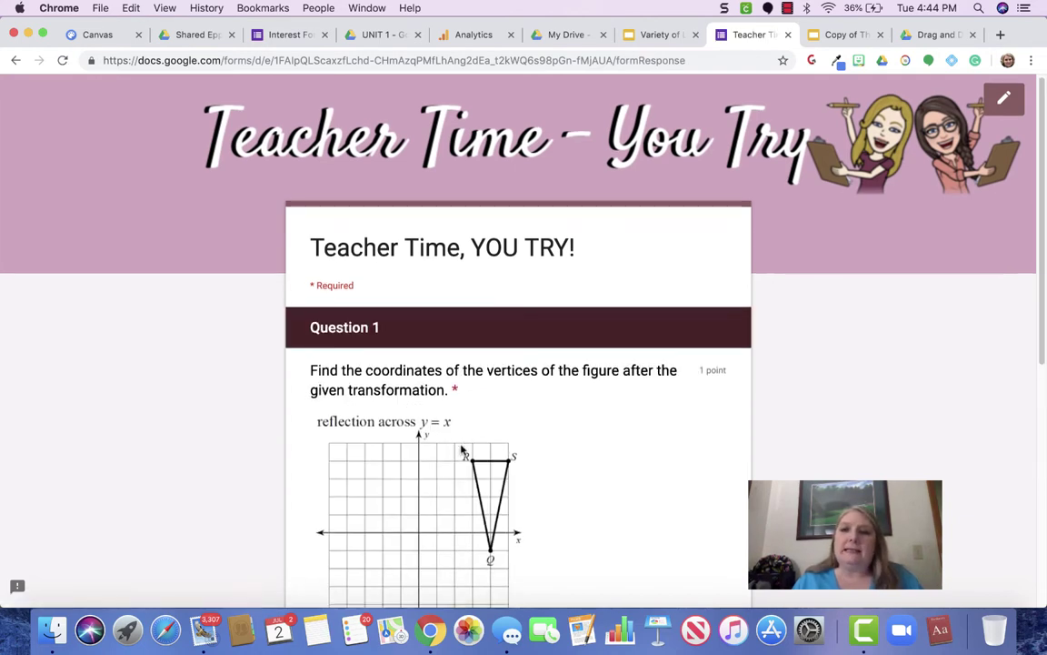
pyautogui.scroll(-5, 461, 450)
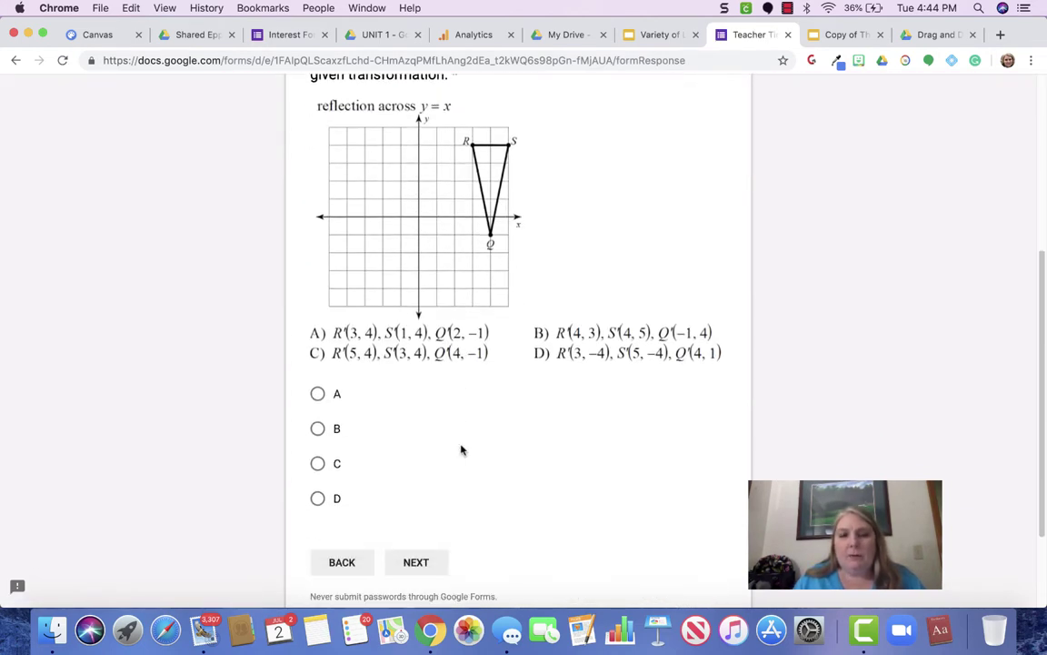
pyautogui.click(318, 499)
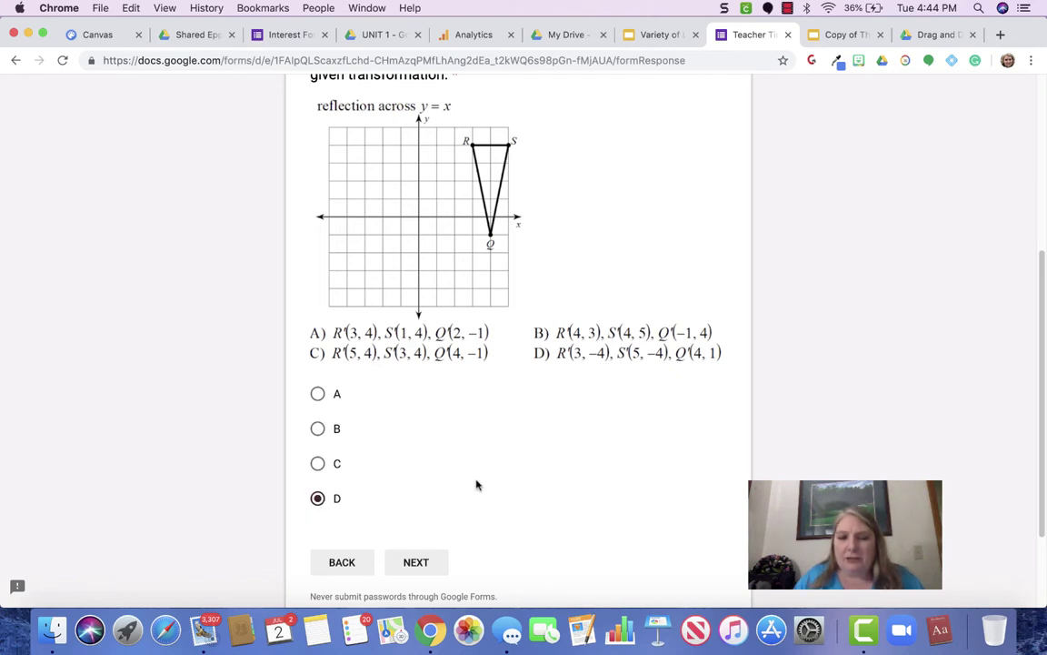
# Submit Question 1 and move past the Watch this Video section to Question 2
pyautogui.click(416, 563)
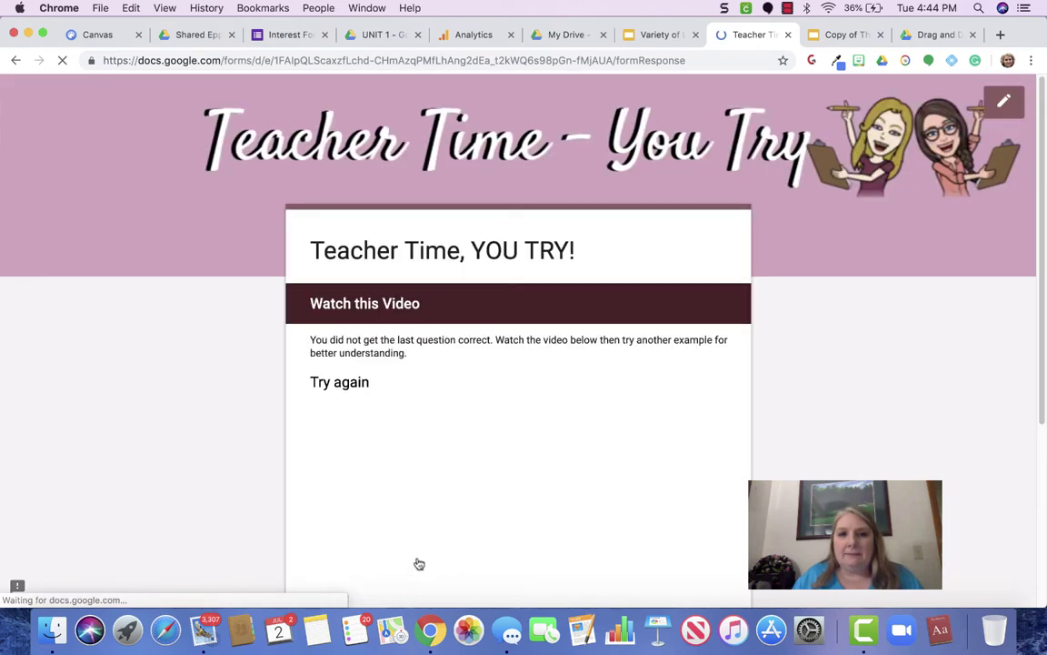
pyautogui.scroll(-3, 528, 486)
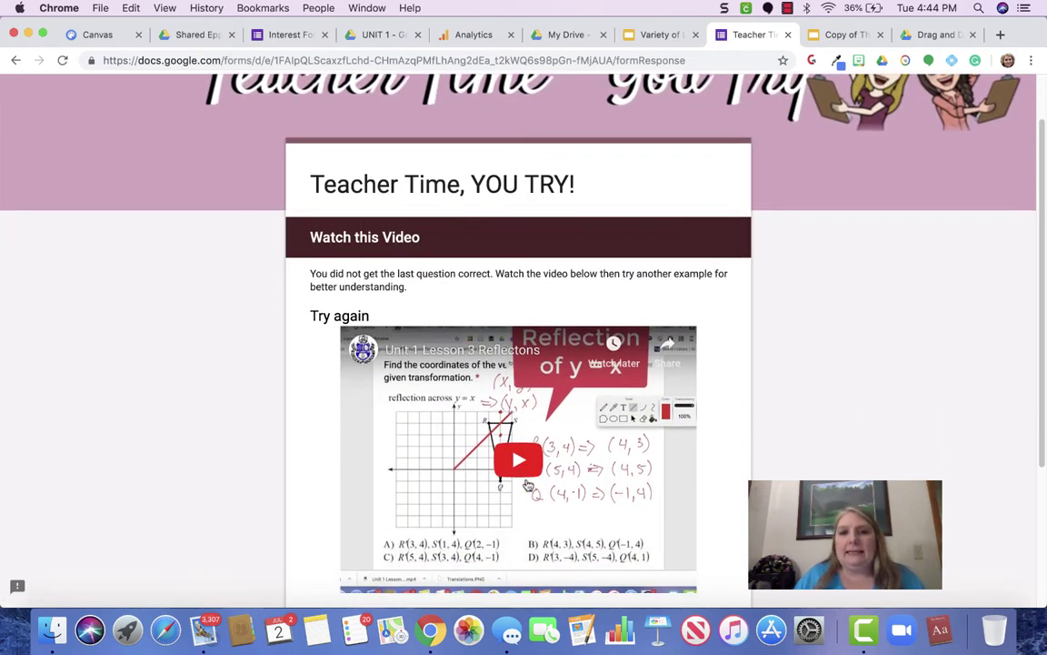
pyautogui.scroll(-2, 528, 485)
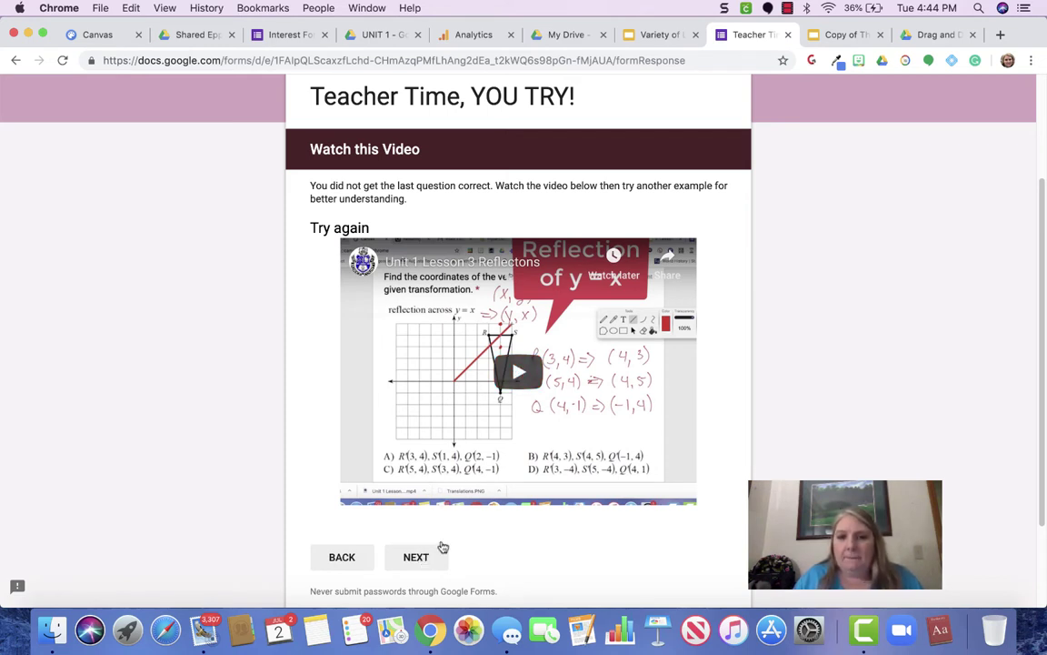
pyautogui.click(421, 557)
pyautogui.scroll(-5, 568, 489)
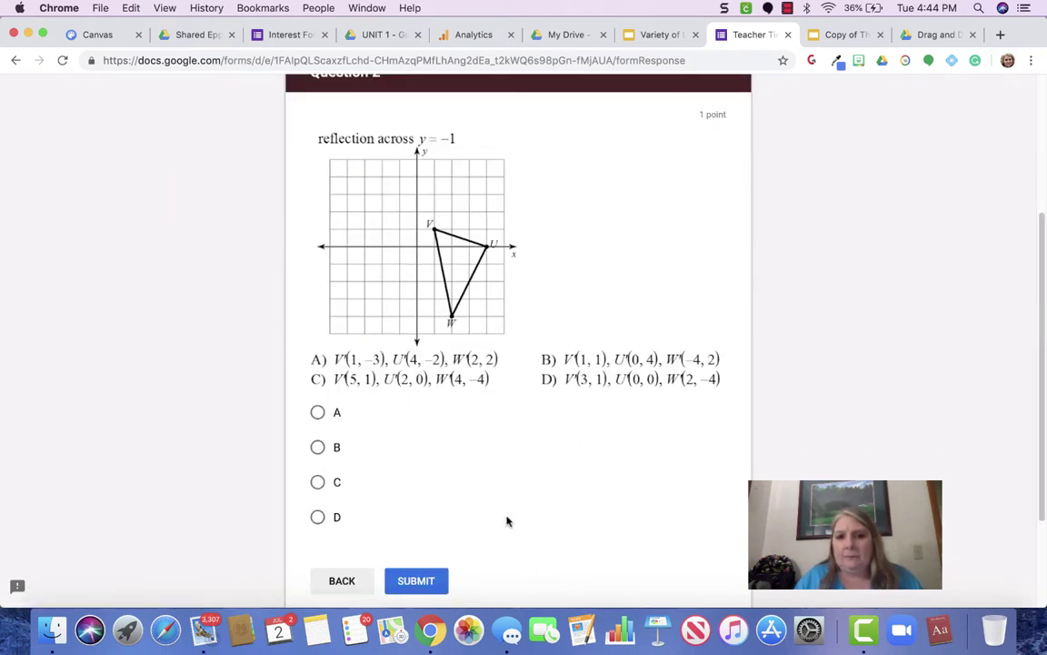
# Go back two sections to Question 1 and change its answer from D to B
pyautogui.click(342, 582)
pyautogui.scroll(-5, 341, 550)
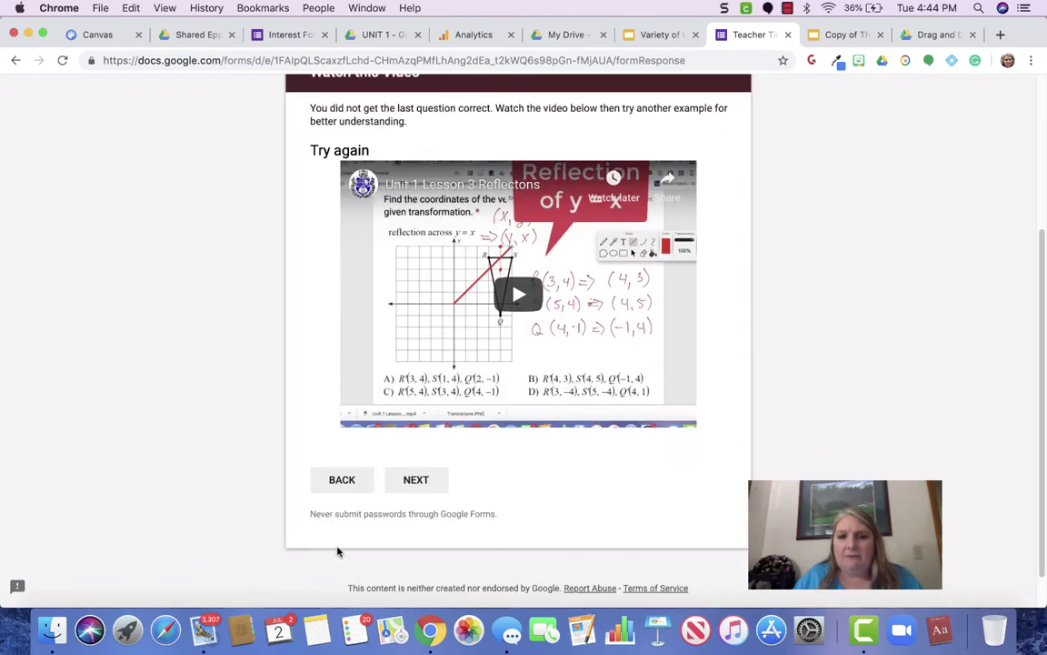
pyautogui.click(339, 479)
pyautogui.scroll(-5, 338, 477)
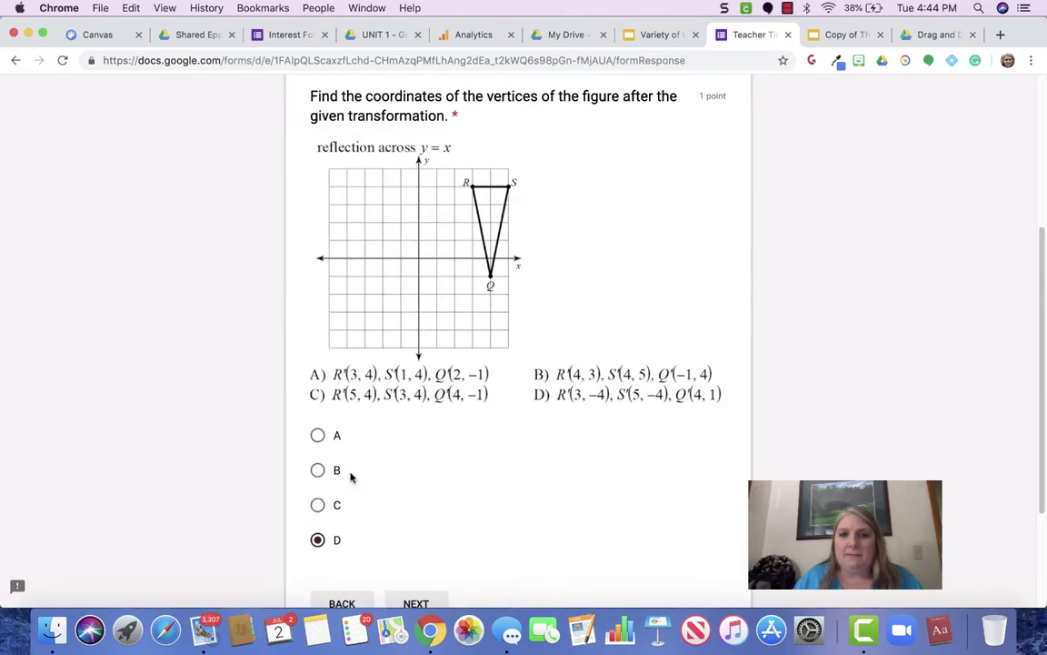
pyautogui.click(318, 470)
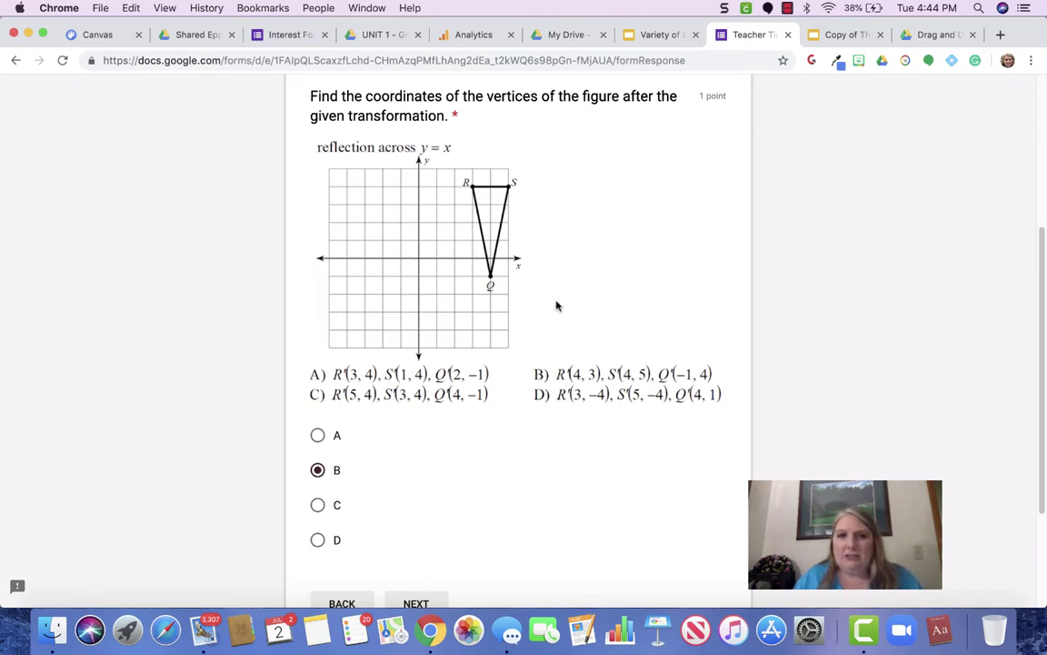
# Submit the corrected answer, answer Yes to watching the video anyway, and continue to View the Video
pyautogui.click(415, 603)
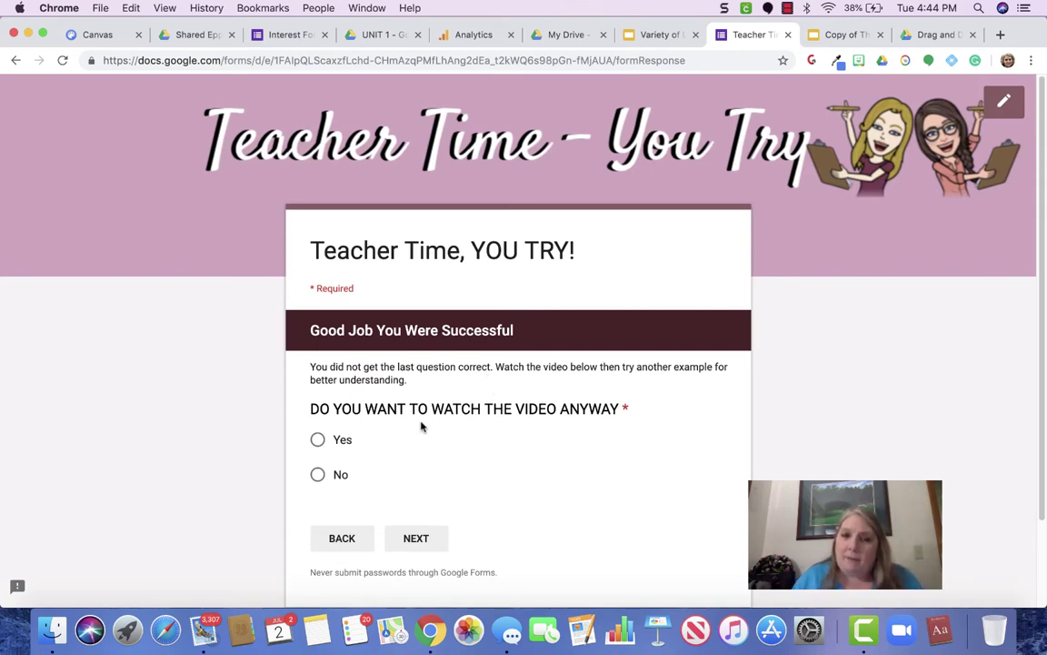
pyautogui.click(320, 442)
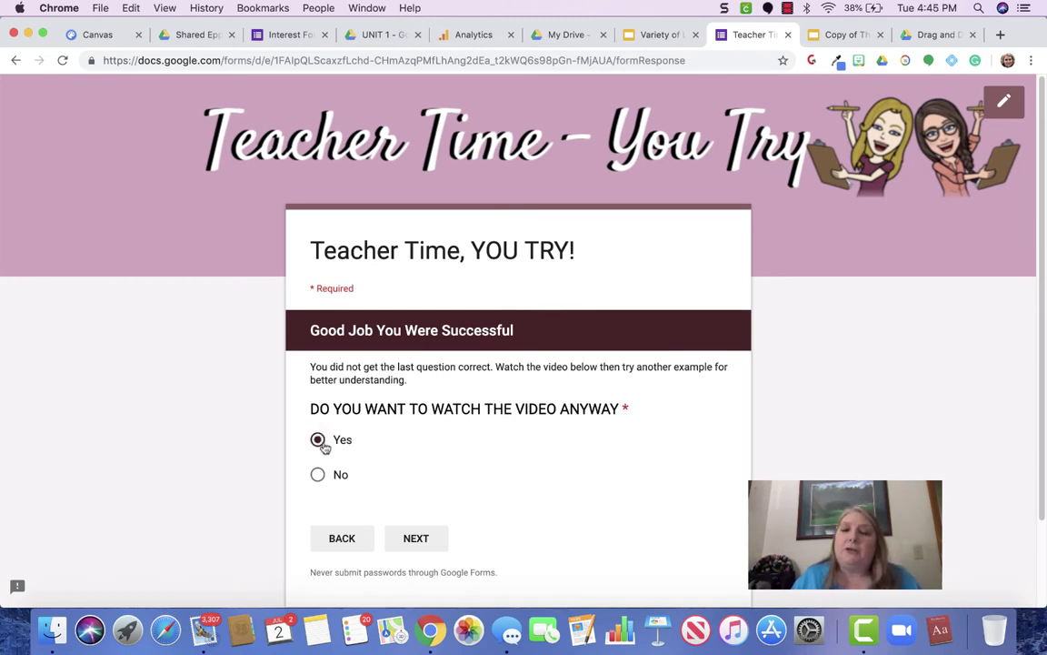
pyautogui.click(429, 538)
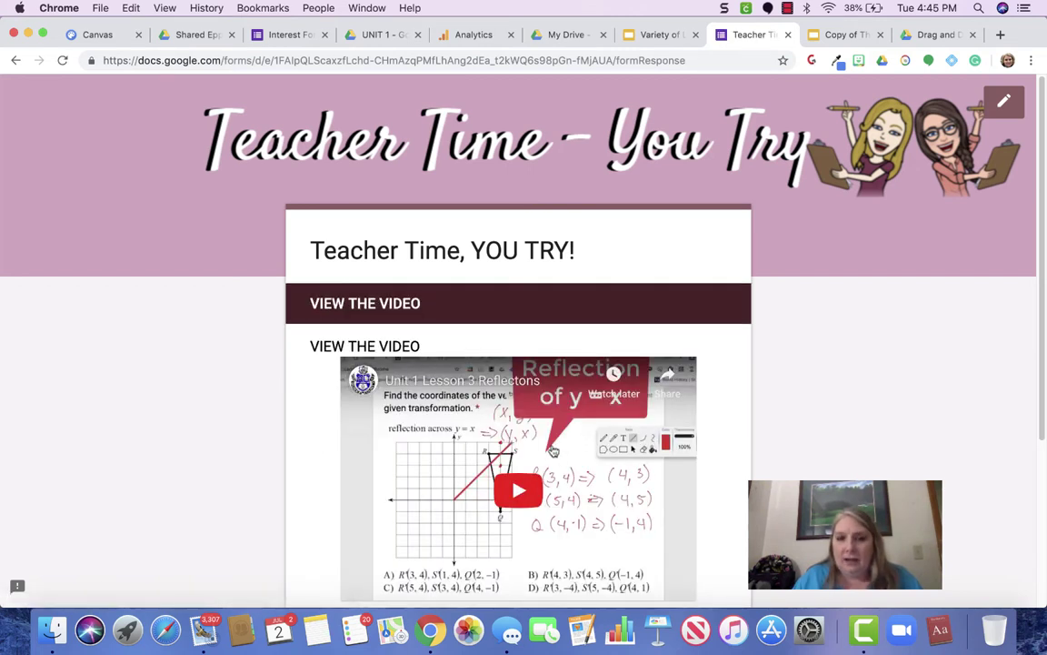
# Close the form and open the Think Pair Shair Sample Slide copy page from the Think Pair Share box
pyautogui.click(788, 35)
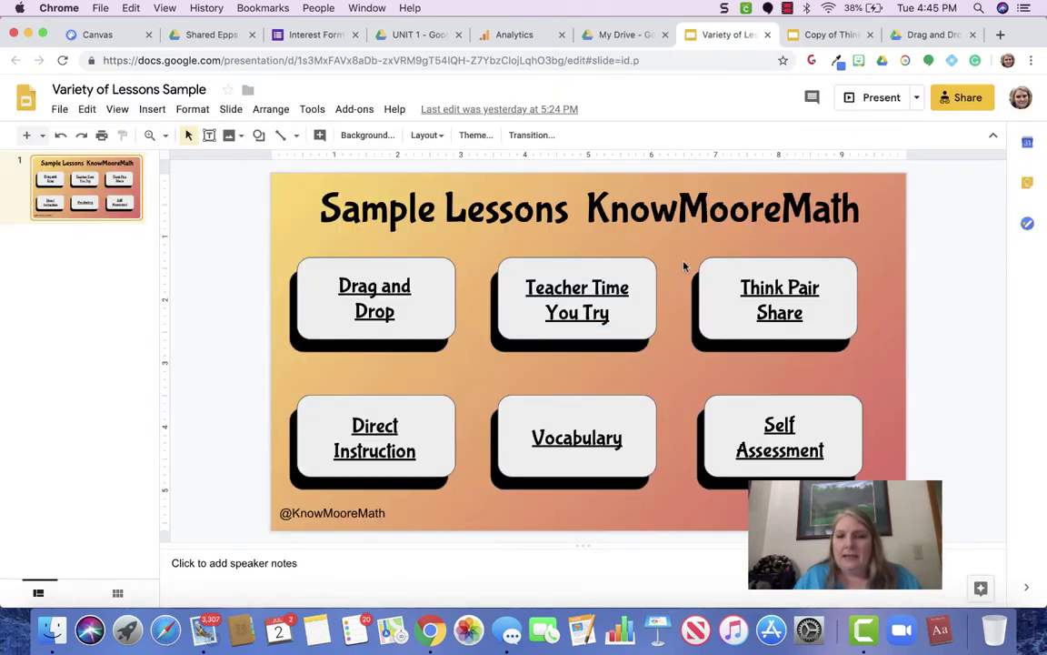
pyautogui.click(776, 289)
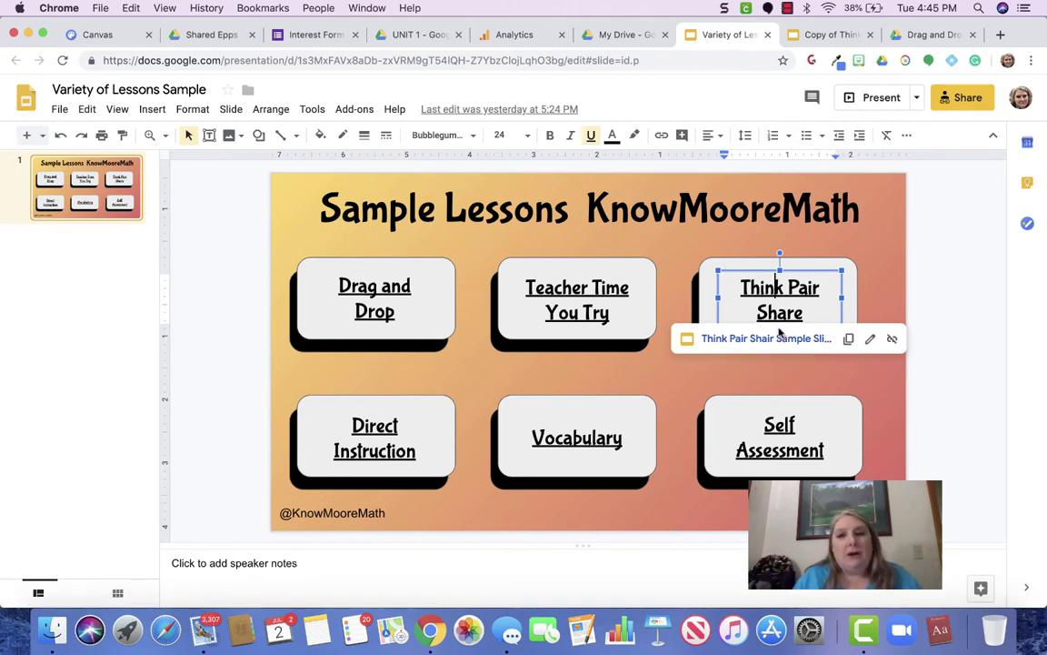
pyautogui.click(777, 338)
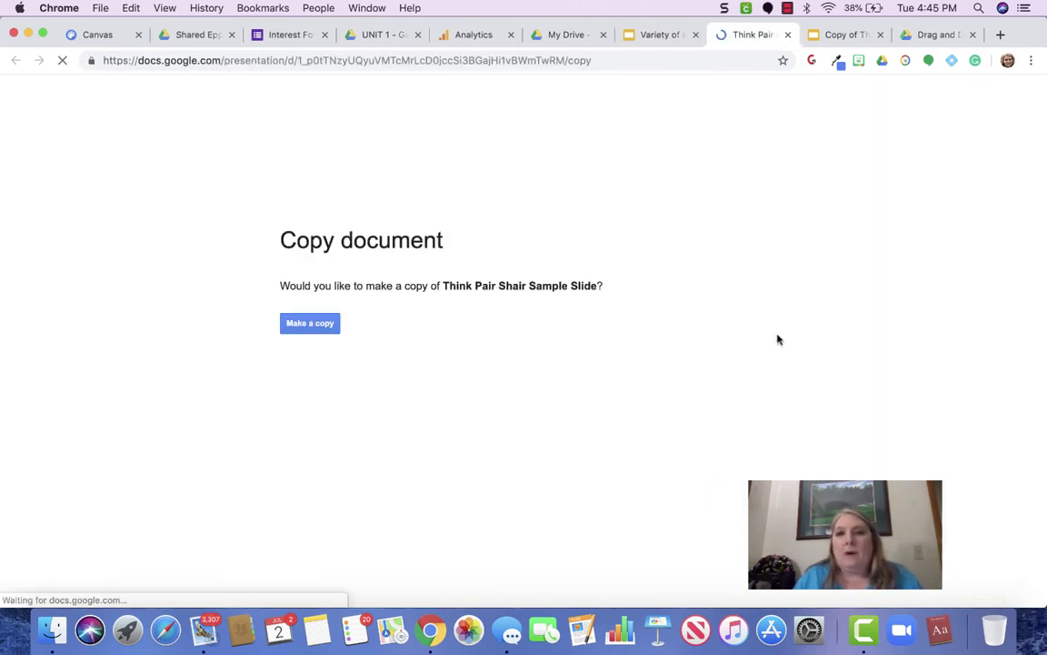
# Copy the Think Pair Shair slide, close it, and show the Vocabulary box's Flippity link
pyautogui.click(310, 324)
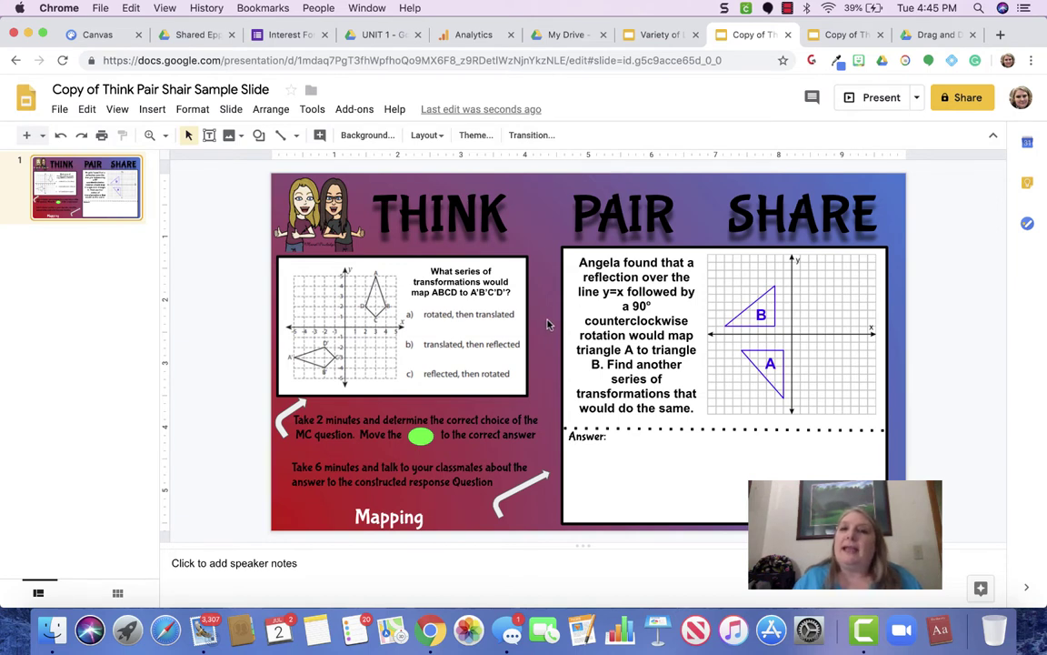
pyautogui.click(788, 36)
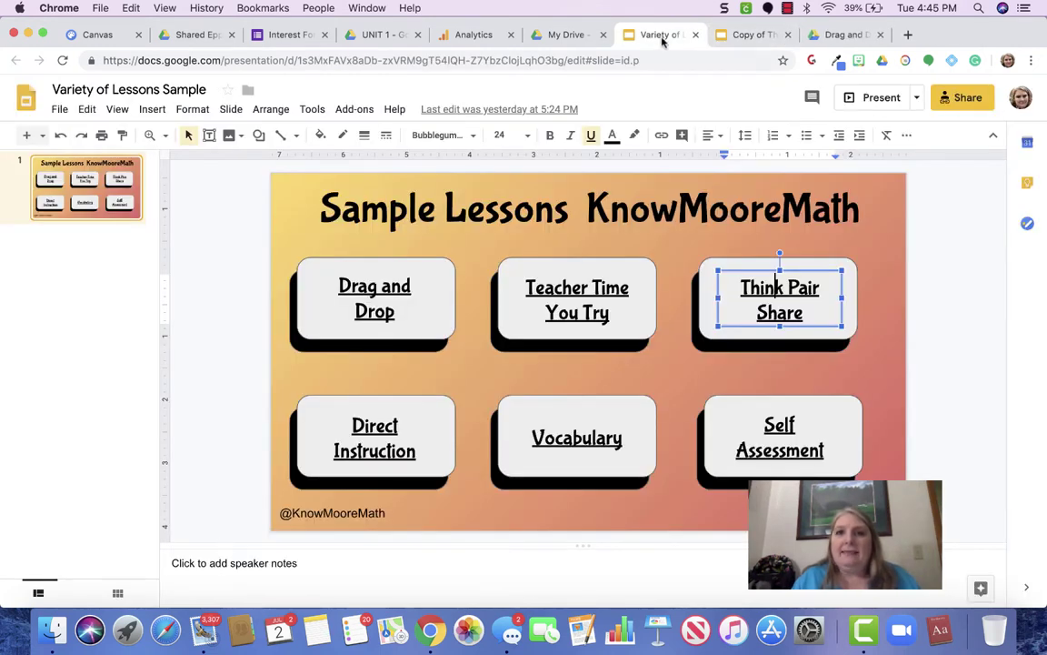
pyautogui.click(787, 425)
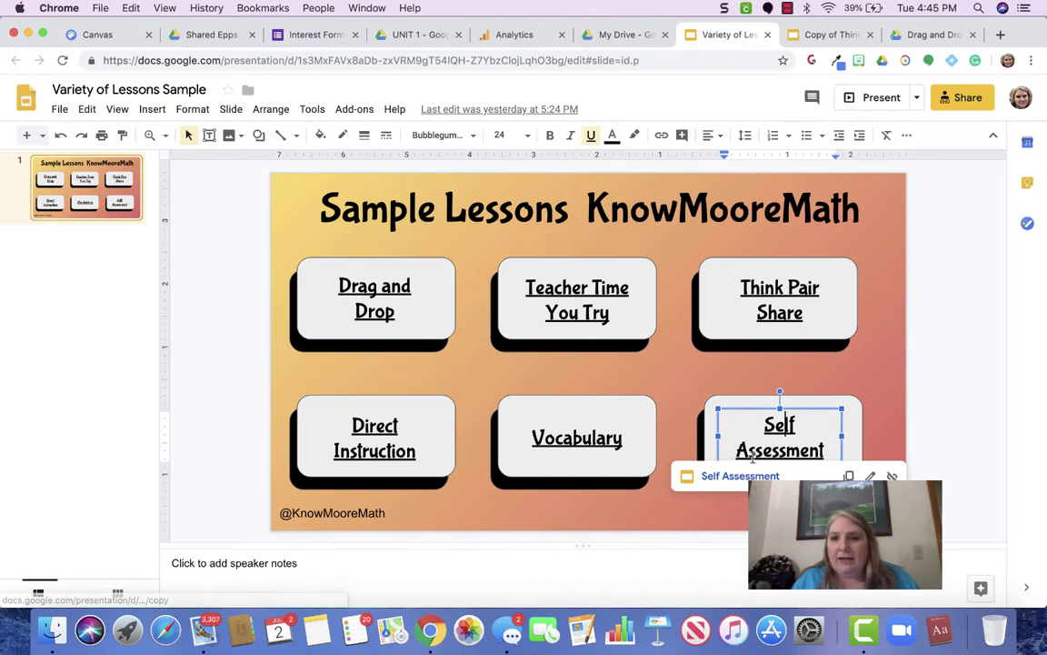
pyautogui.click(578, 444)
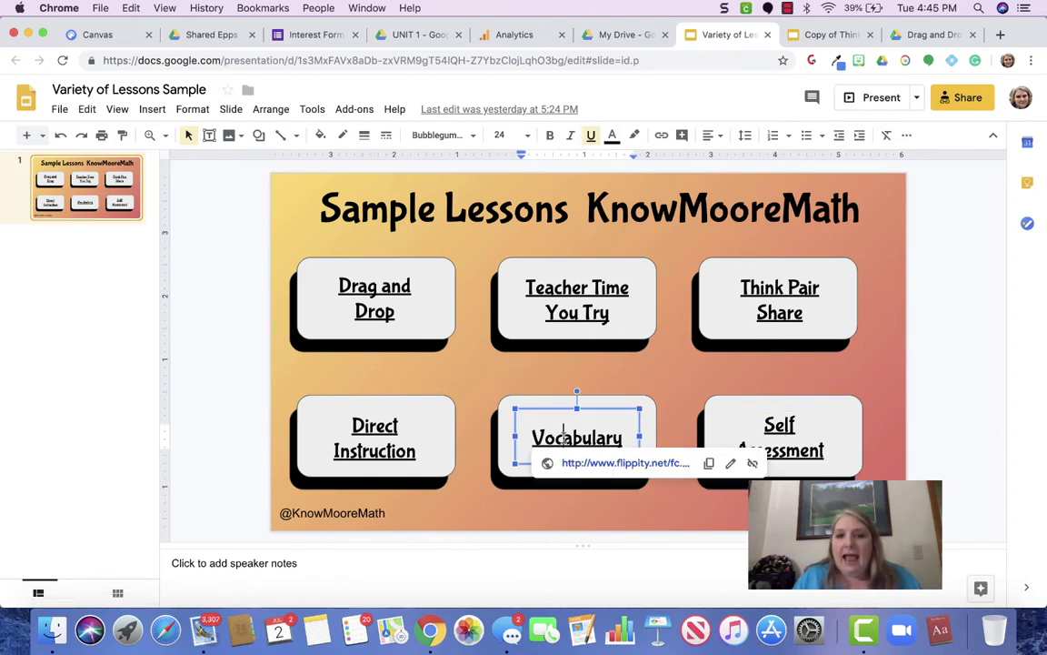
# Open the Flippity vocabulary flashcards and flip the Sine card to its definition
pyautogui.click(621, 464)
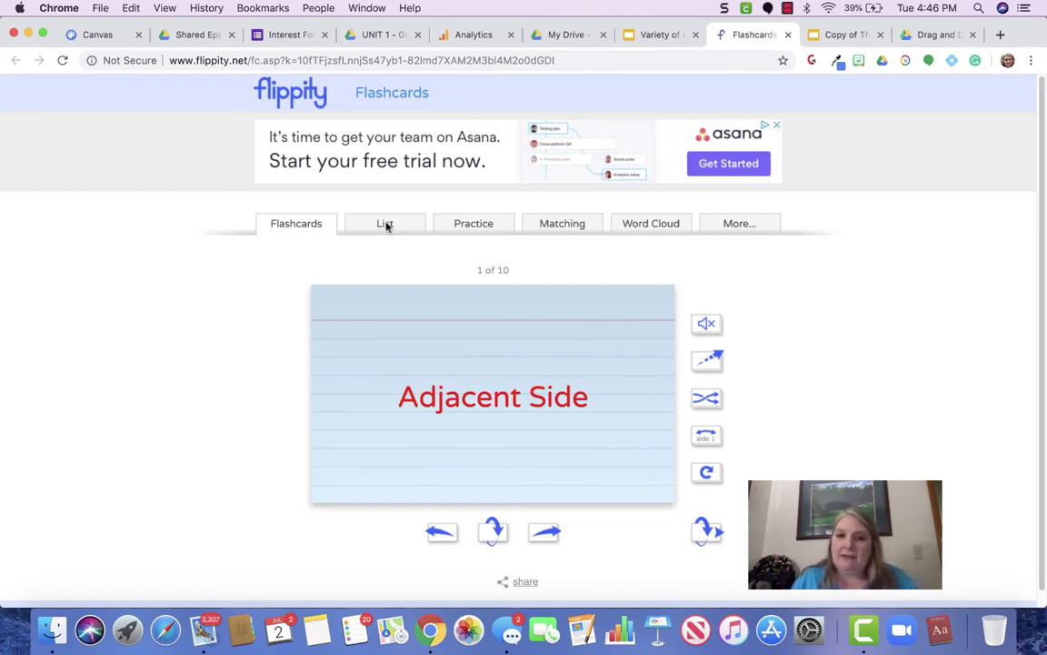
pyautogui.click(549, 535)
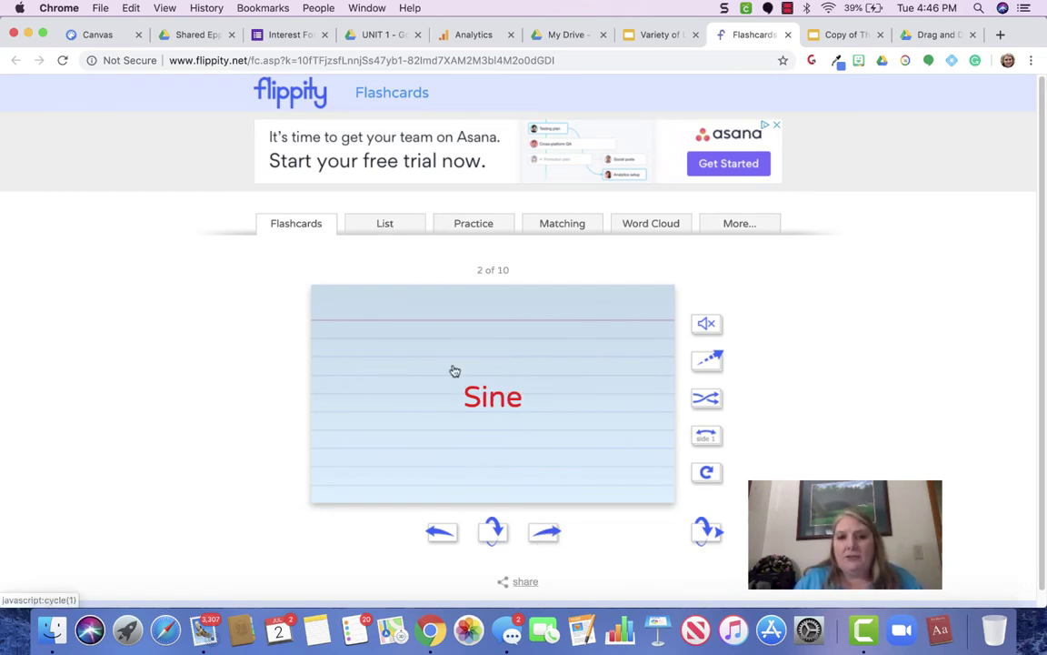
pyautogui.click(495, 530)
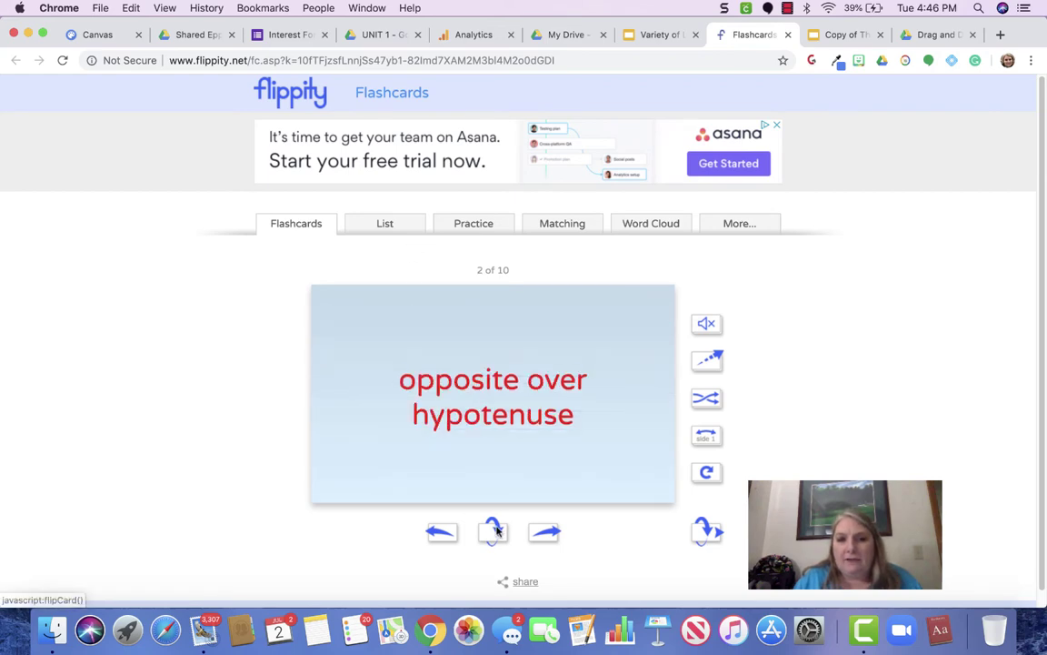
# Switch through the List, Practice, Matching and Word Cloud views of the terms
pyautogui.click(383, 226)
pyautogui.scroll(-3, 476, 356)
pyautogui.scroll(3, 476, 355)
pyautogui.click(474, 226)
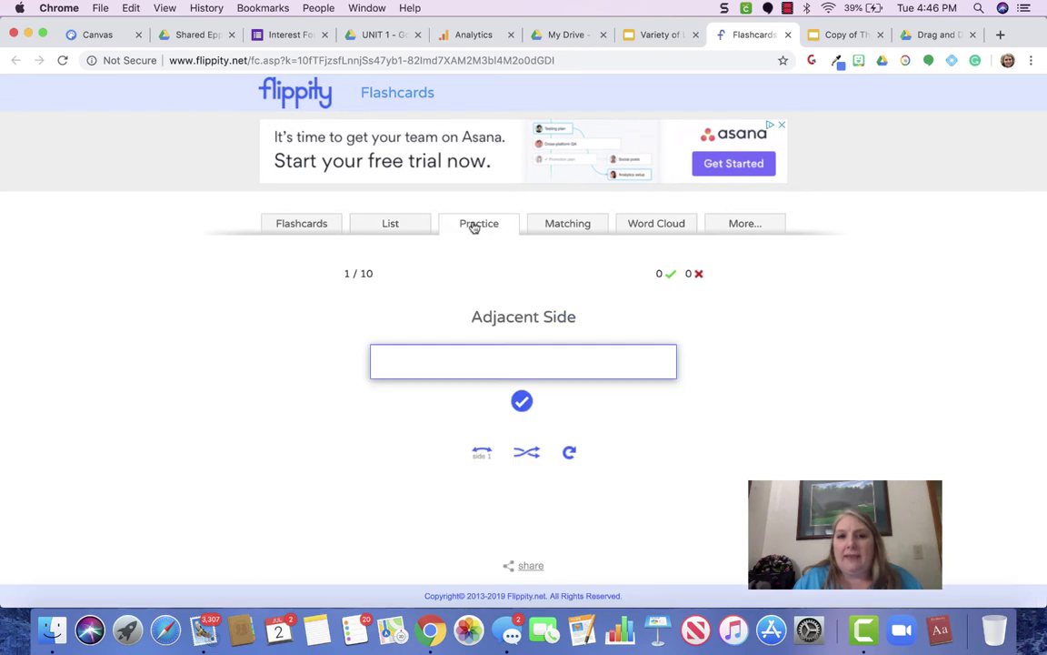
pyautogui.click(575, 231)
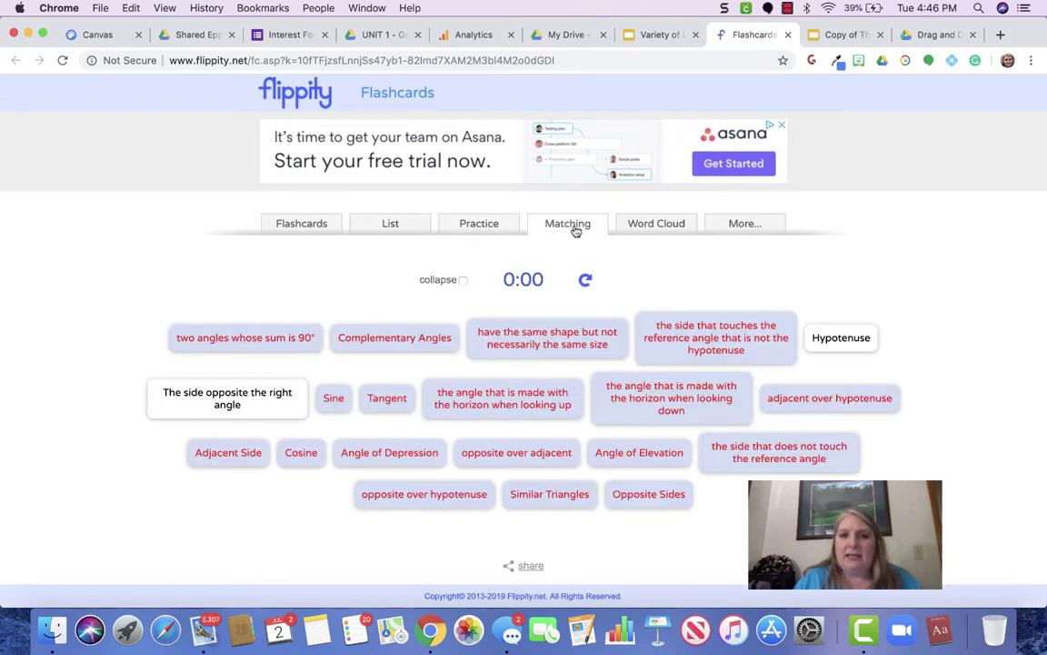
pyautogui.click(657, 226)
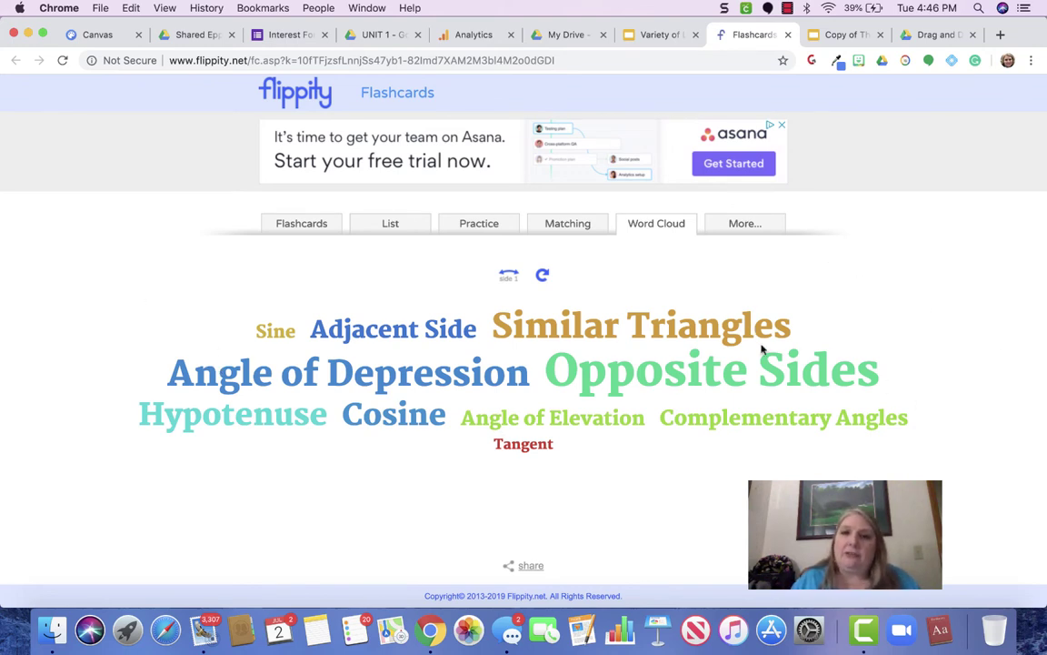
# Scroll through the More... page of extra games such as Bingo and Crossword
pyautogui.click(743, 225)
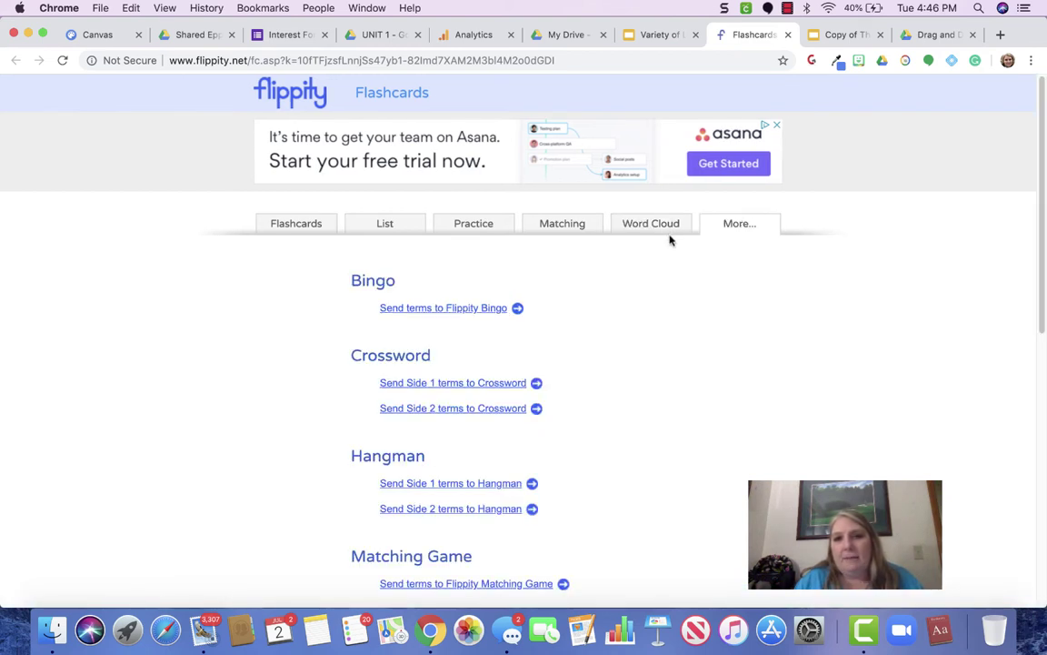
pyautogui.scroll(-1, 545, 323)
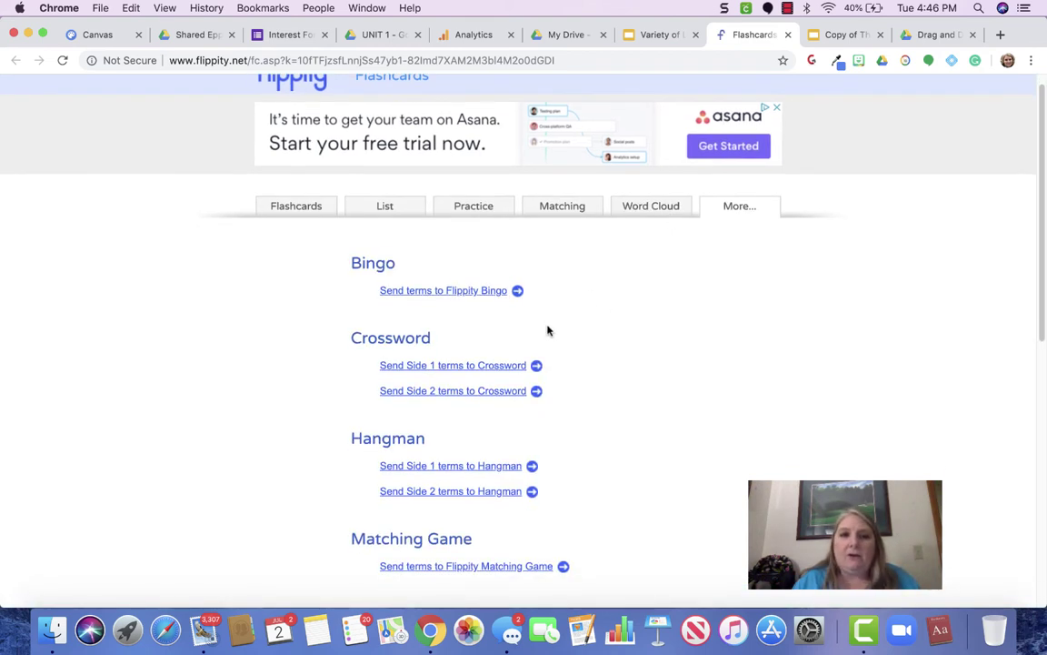
pyautogui.scroll(-5, 548, 330)
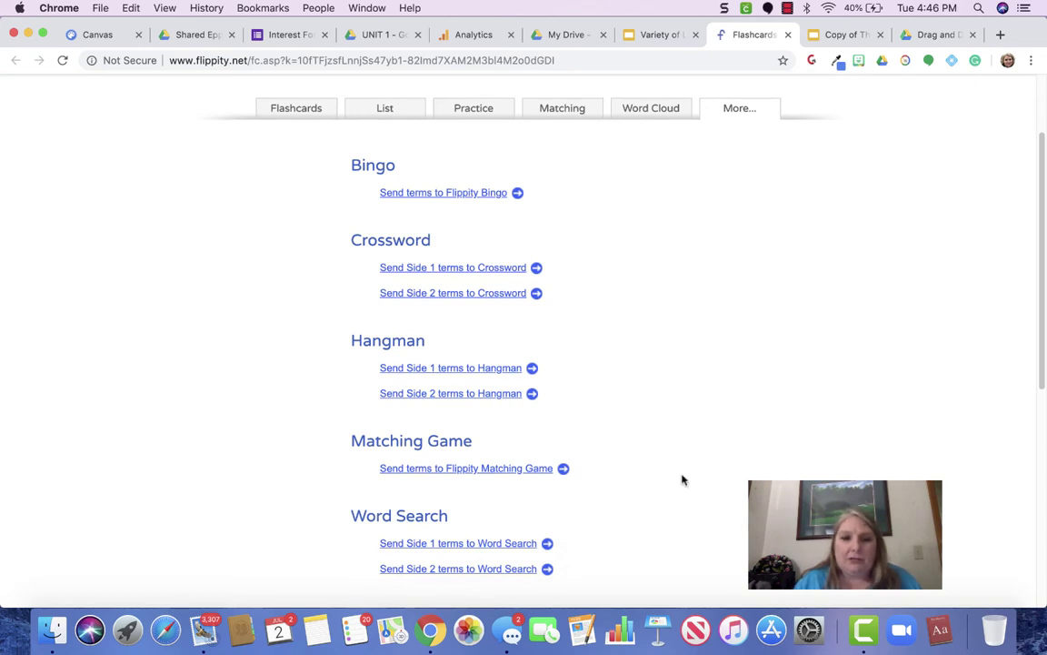
pyautogui.scroll(-8, 677, 479)
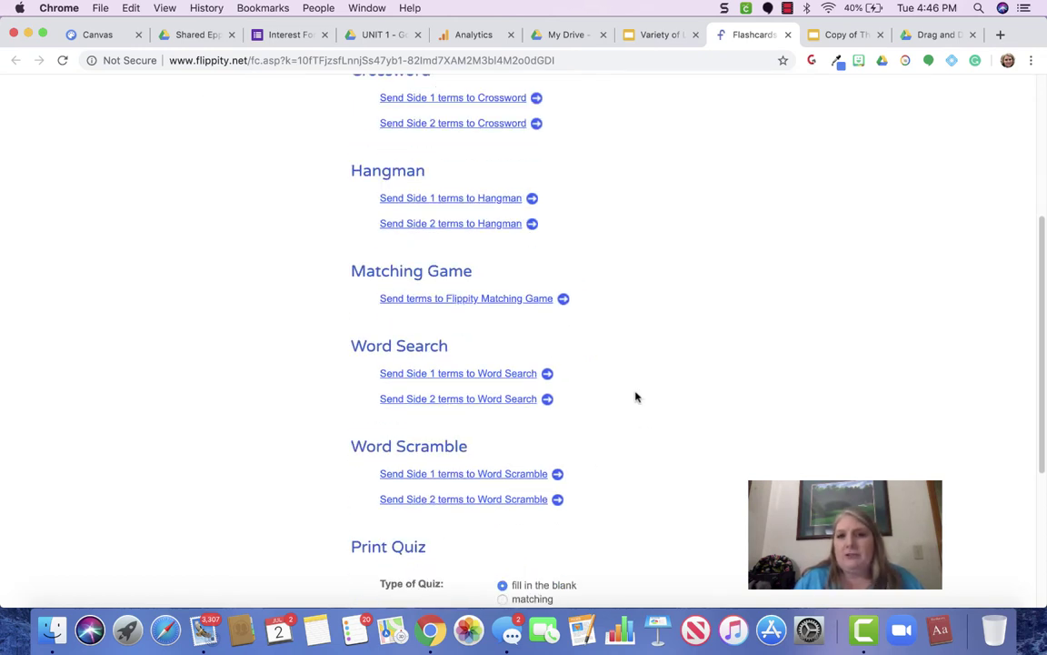
pyautogui.scroll(12, 638, 387)
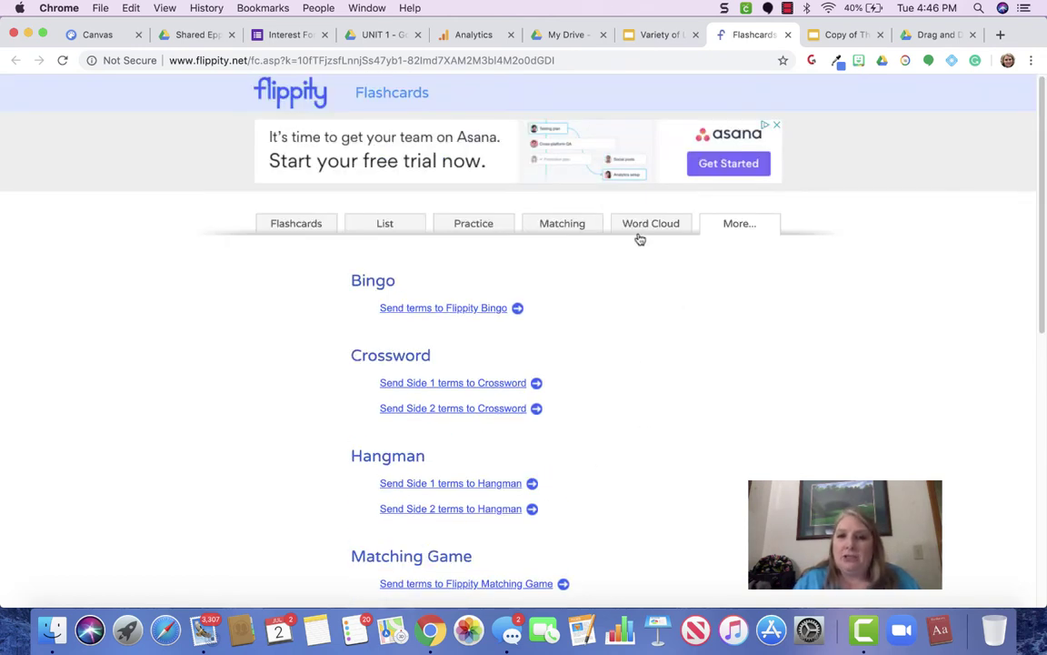
# Step back through the Matching, Practice, List and Flashcards views, then close the Flippity tab
pyautogui.click(565, 224)
pyautogui.click(440, 224)
pyautogui.click(356, 225)
pyautogui.click(312, 224)
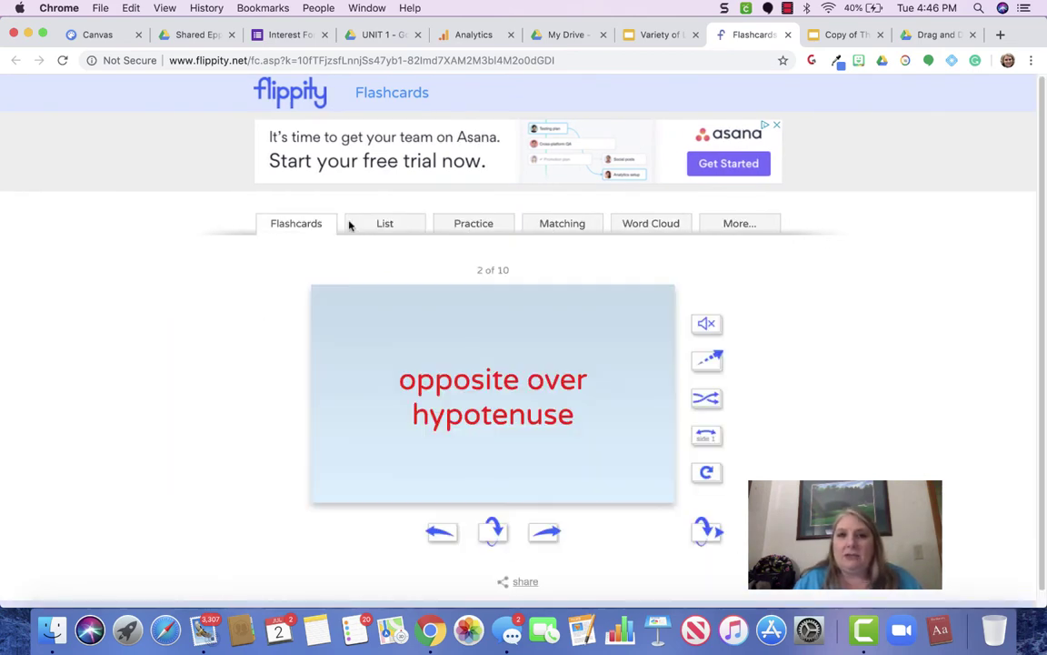
pyautogui.click(788, 36)
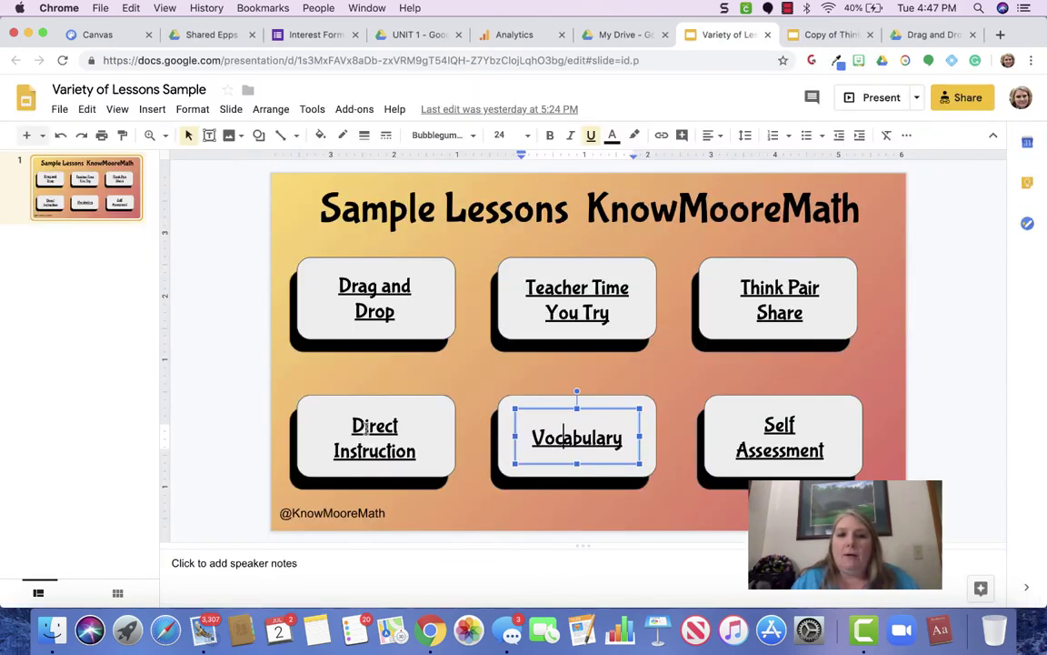
# Open the Direct Instruction box's teacher time examples link and make a copy of it
pyautogui.click(369, 427)
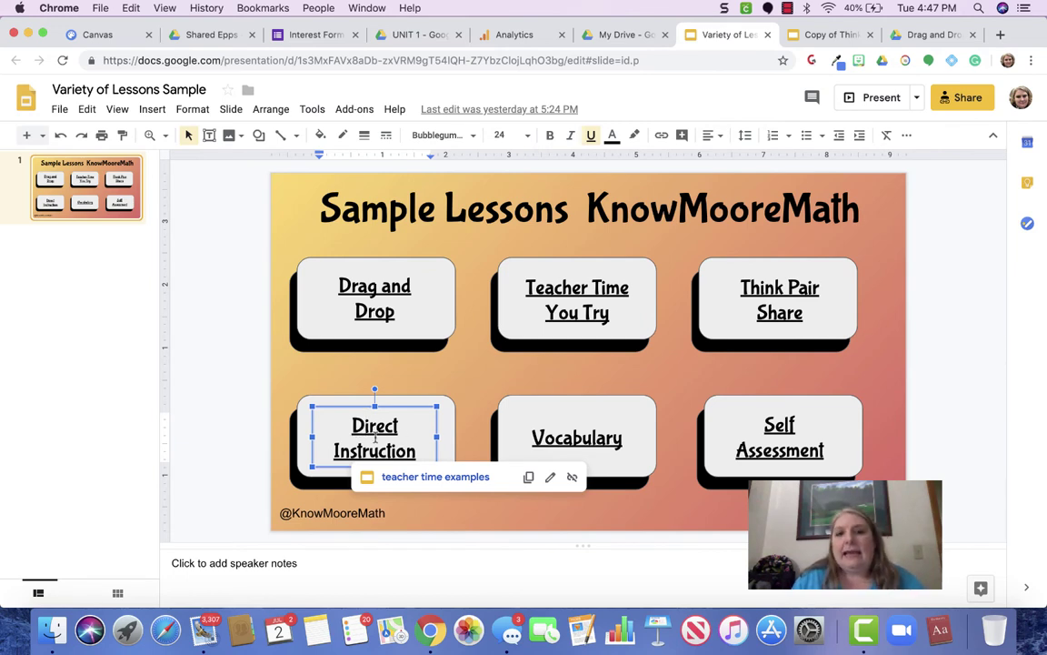
pyautogui.click(421, 477)
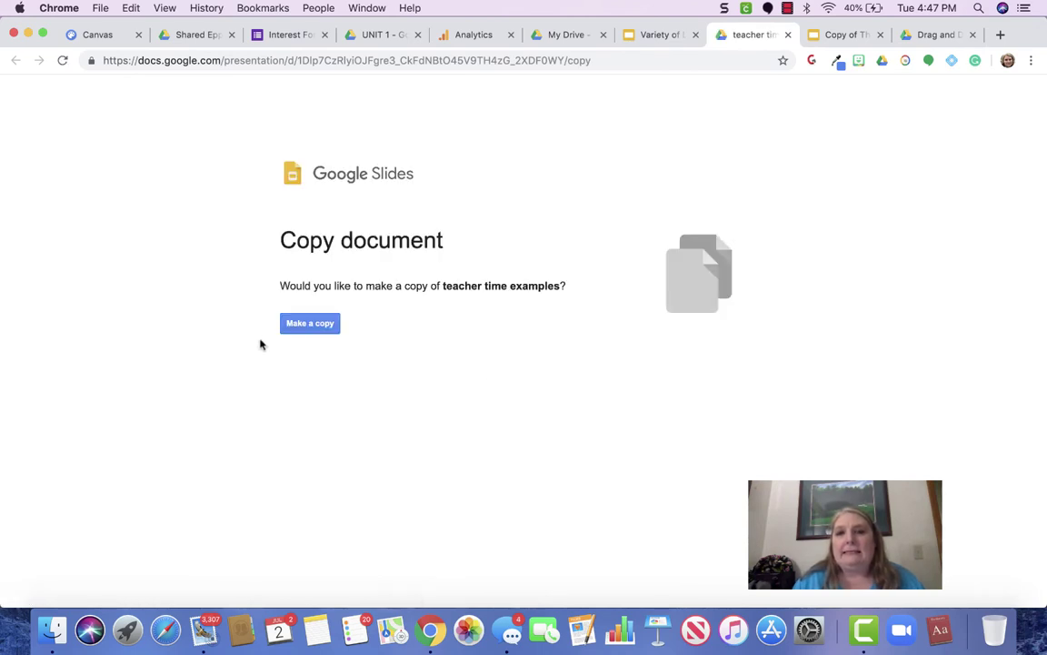
pyautogui.click(316, 324)
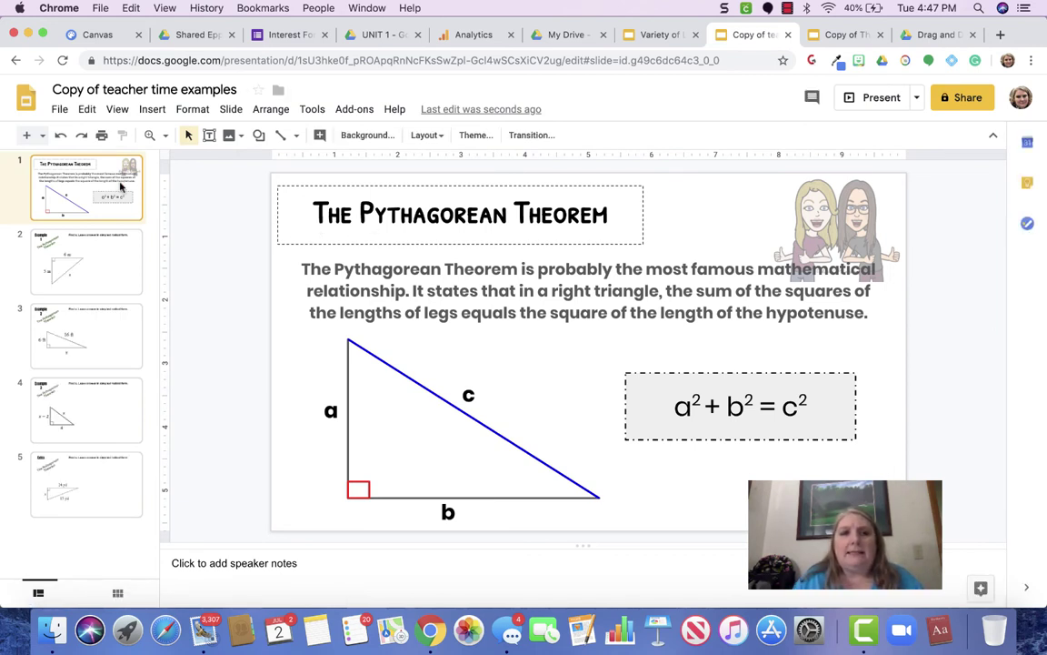
# View the Example 1–3 and Extra practice slides, then cycle back through the intro and examples
pyautogui.click(98, 231)
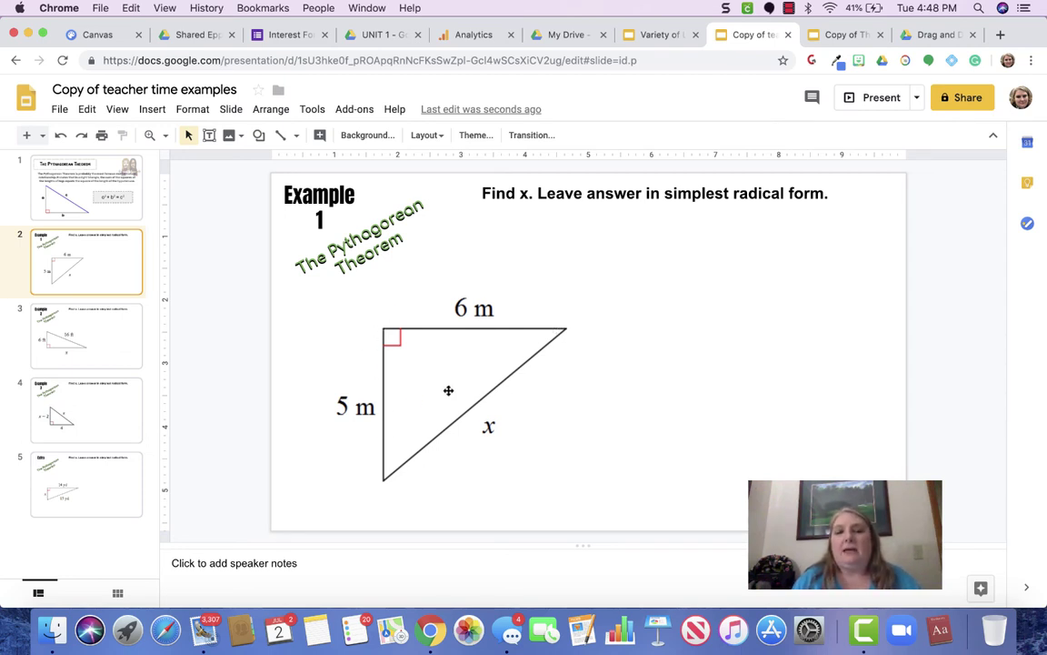
pyautogui.click(80, 341)
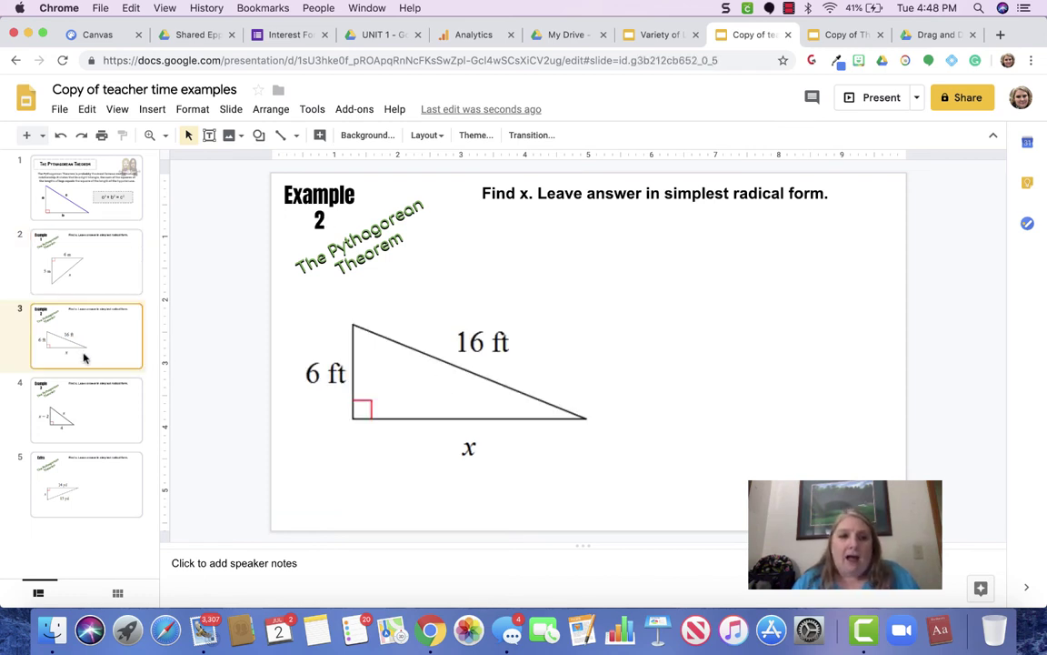
pyautogui.click(91, 421)
pyautogui.click(103, 480)
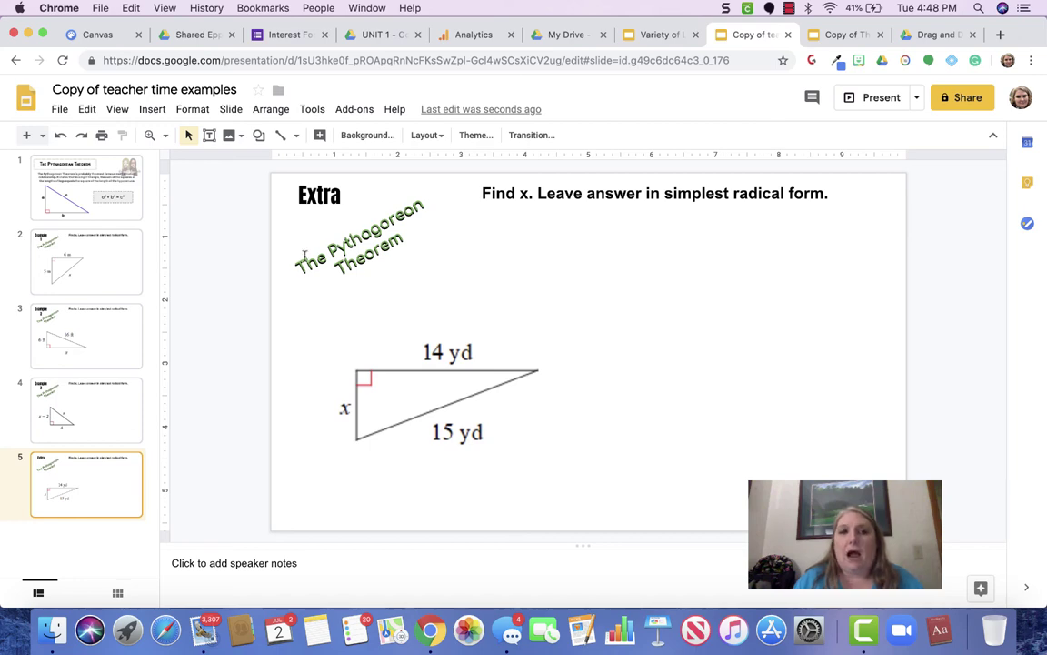
pyautogui.click(85, 178)
pyautogui.click(91, 242)
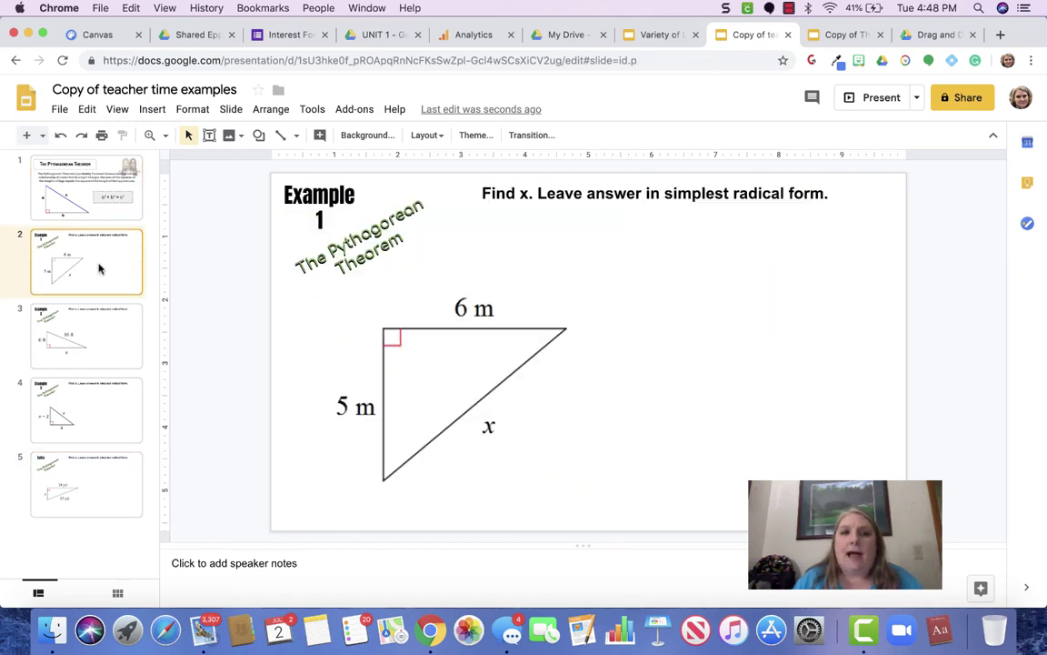
pyautogui.click(102, 335)
pyautogui.click(80, 382)
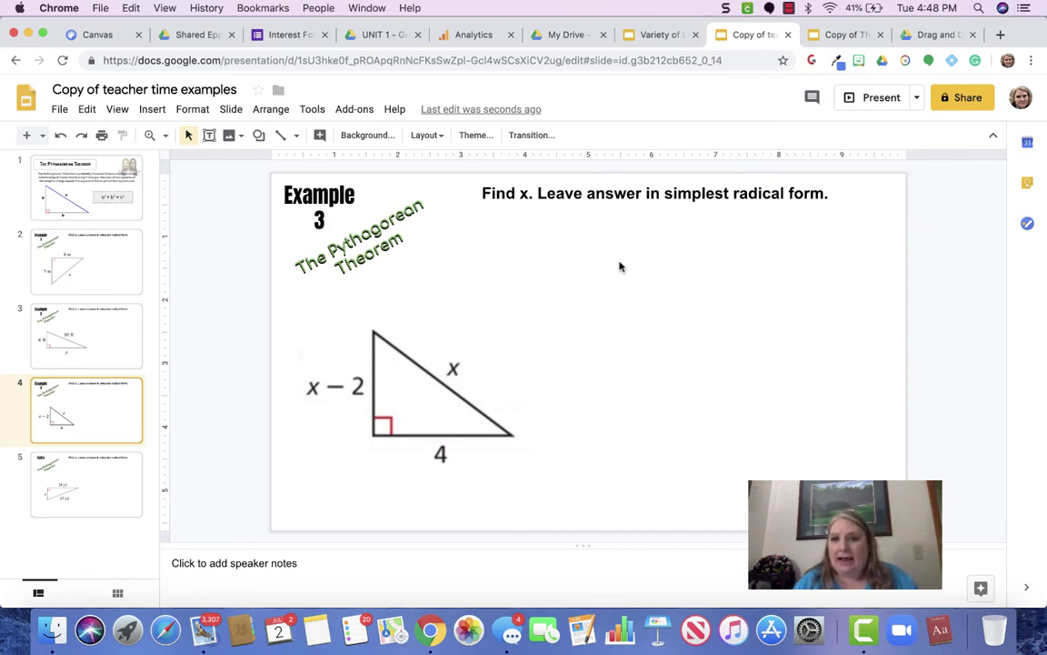
pyautogui.click(789, 36)
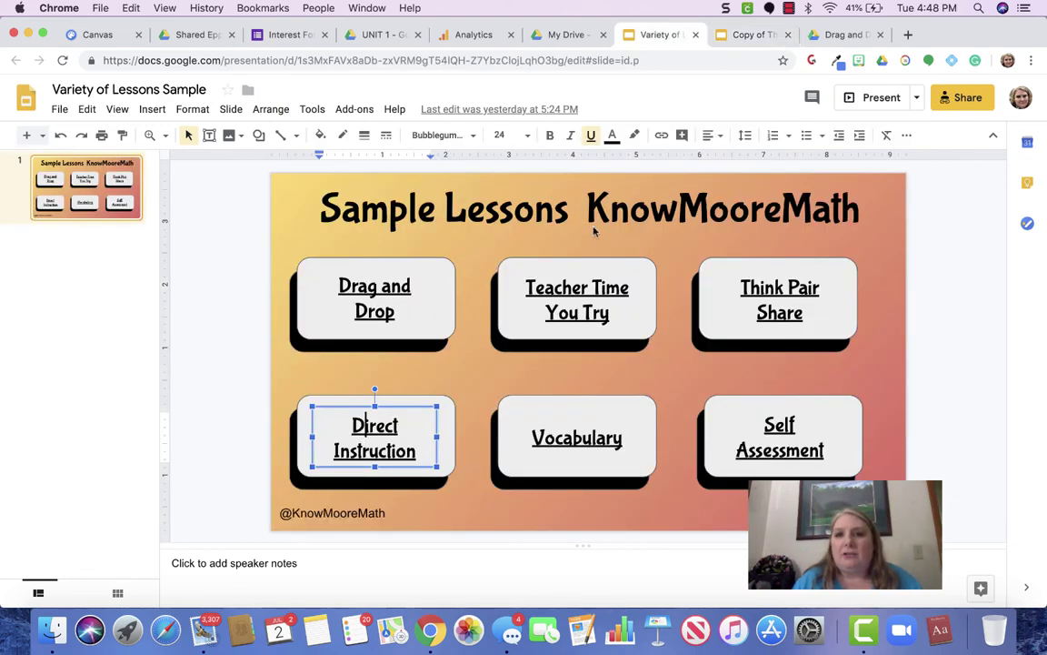
pyautogui.click(480, 381)
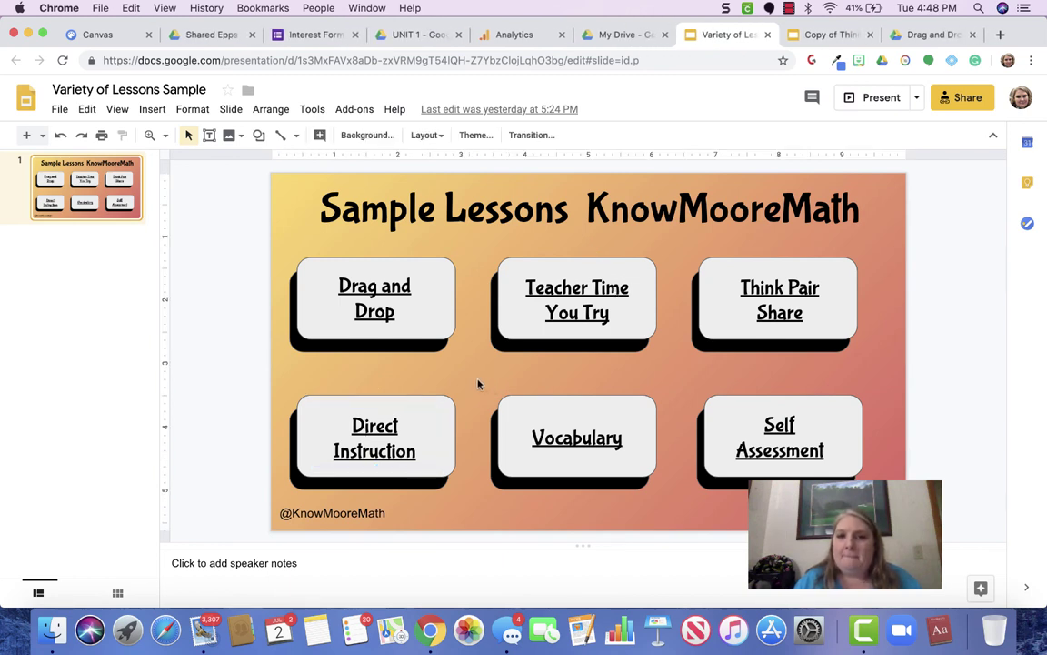